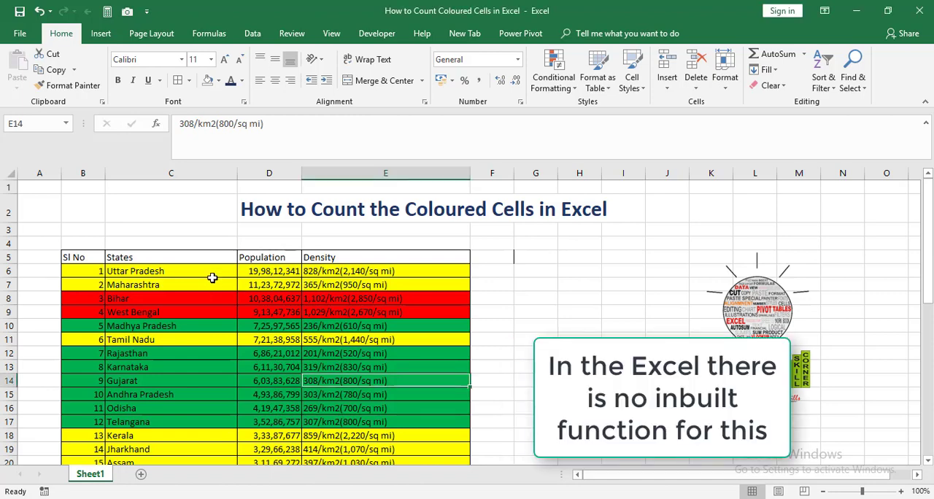
Step: Review the coloured state rows and the empty No of States cells in the colour summary below the table
click(226, 343)
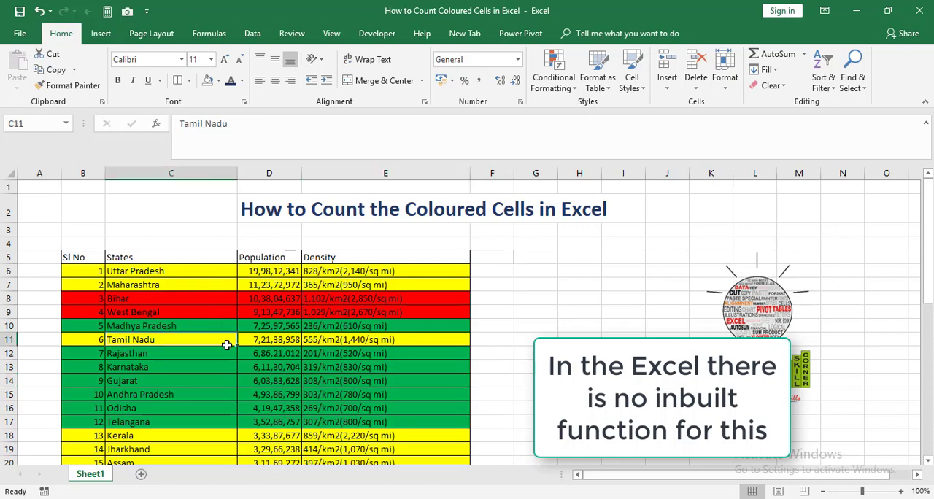
key(Down)
key(Down)
key(Down)
key(Down)
key(Down)
key(Down)
key(Down)
key(Down)
key(Down)
key(Down)
key(Down)
key(Down)
key(Down)
key(Down)
key(Down)
key(Down)
key(Down)
key(Down)
key(Down)
key(Down)
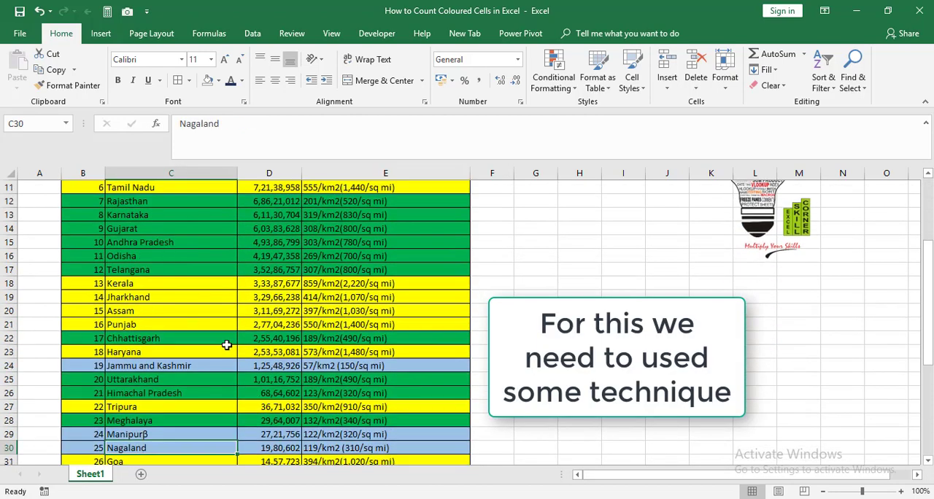
key(Down)
key(Down)
key(Down)
key(Down)
key(Down)
key(Down)
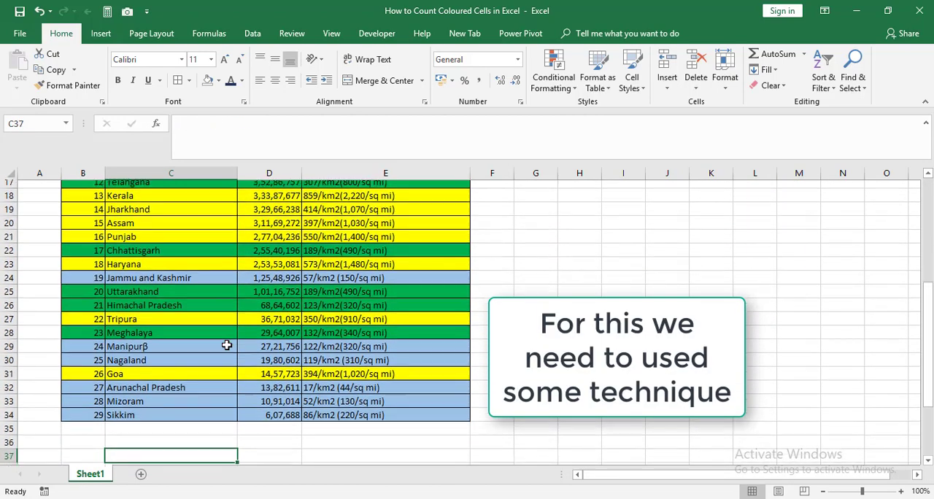
key(Down)
key(Down)
key(Down)
key(Down)
key(Down)
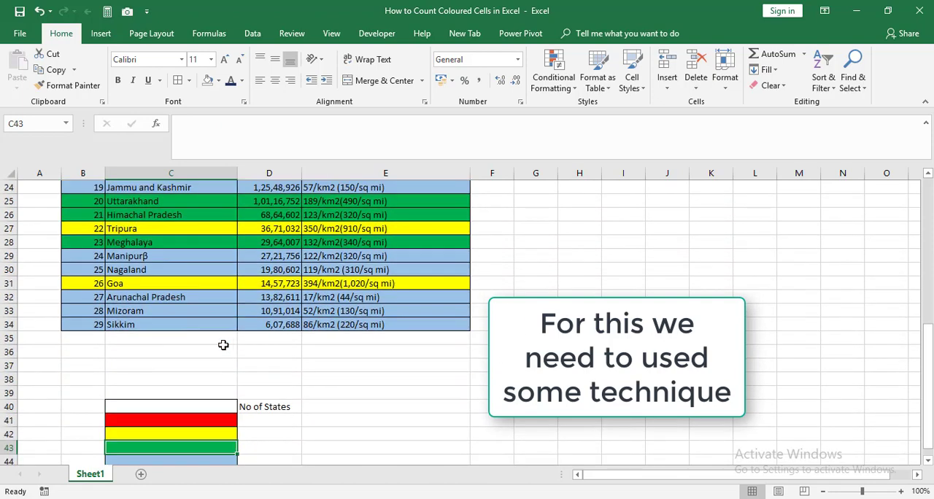
click(264, 428)
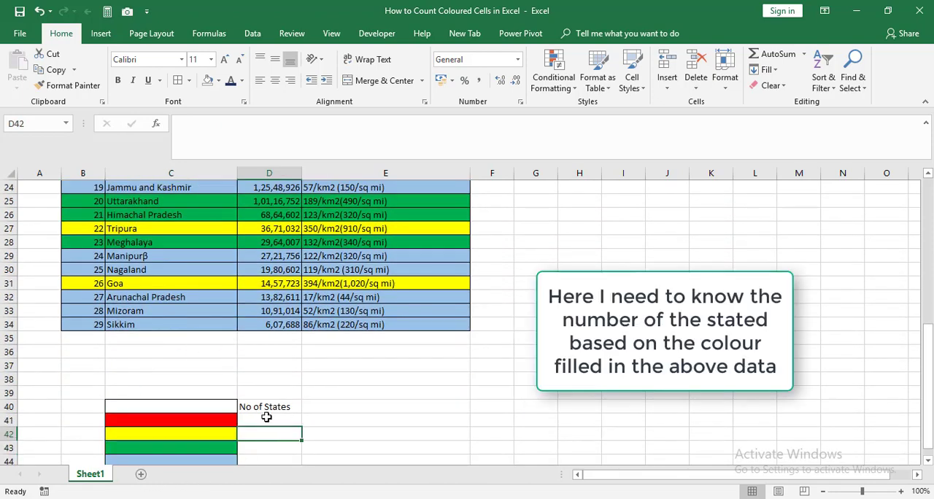
click(266, 417)
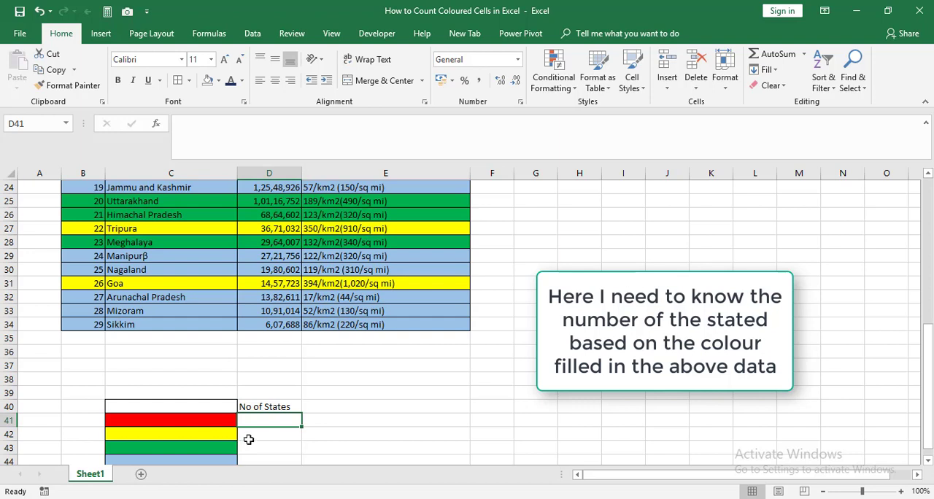
click(248, 438)
click(250, 447)
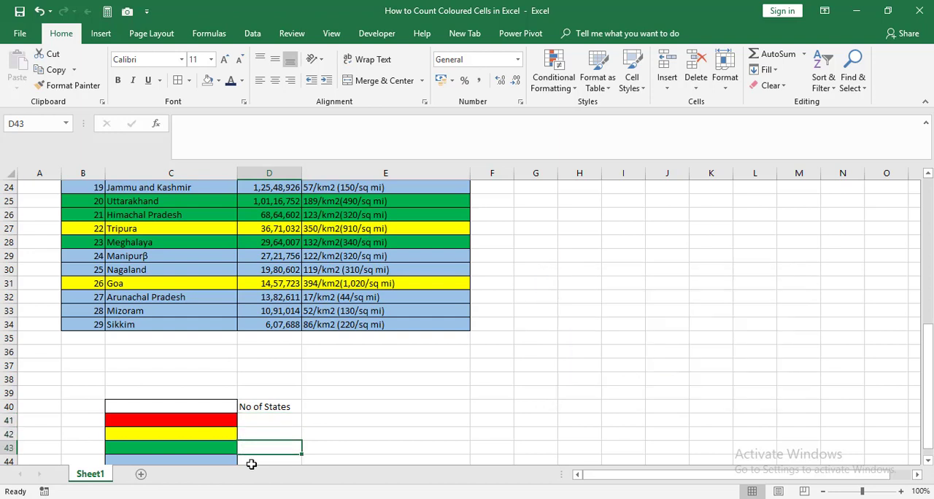
click(251, 461)
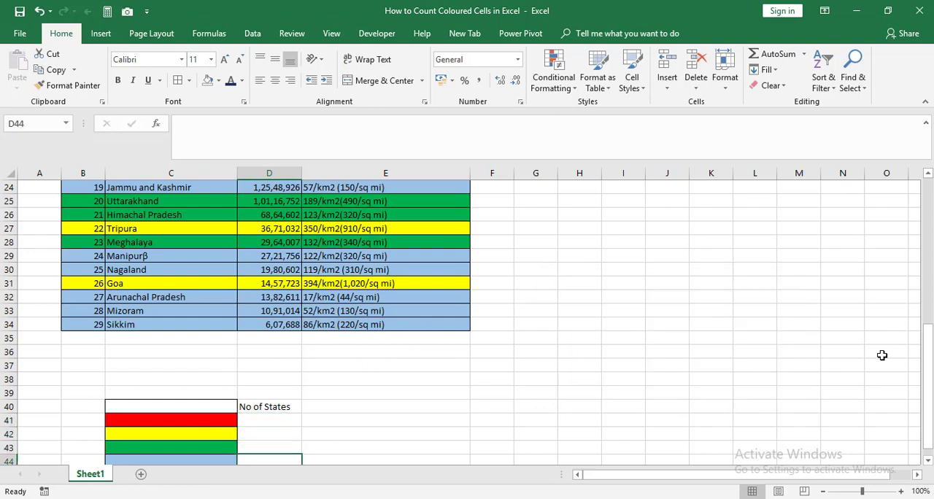
Step: With cell F6 selected, start a new defined name called Getcolor in the Name Manager
drag(930, 378, 923, 255)
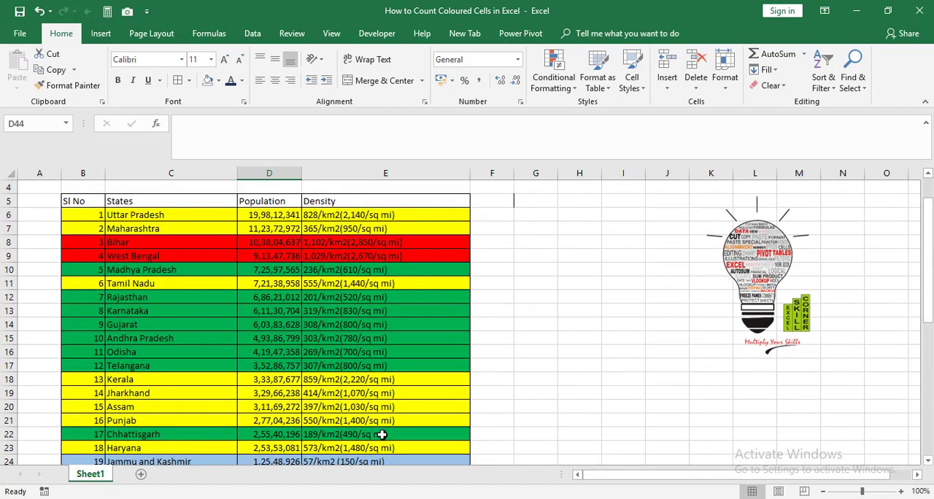
click(493, 219)
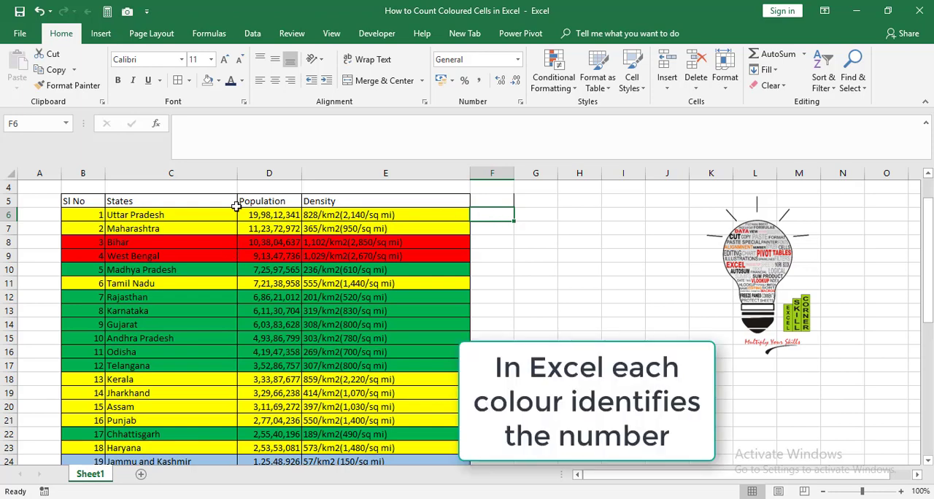
click(209, 33)
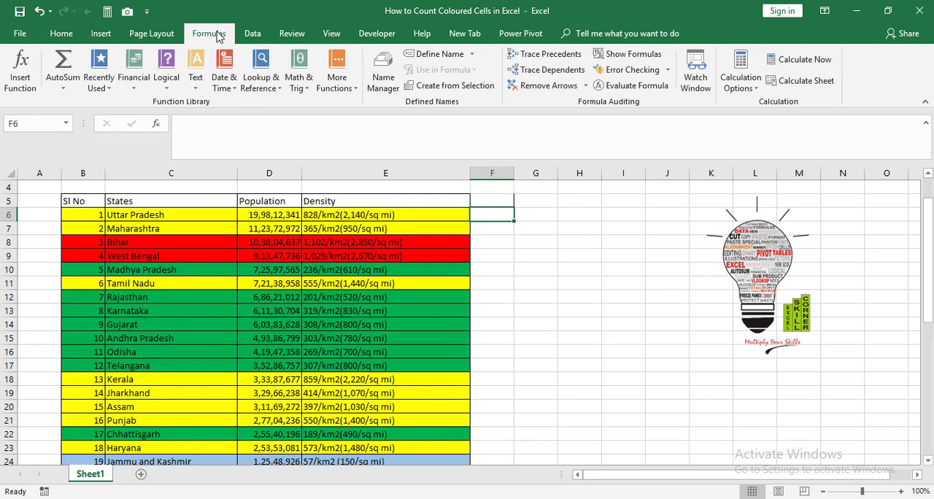
click(385, 72)
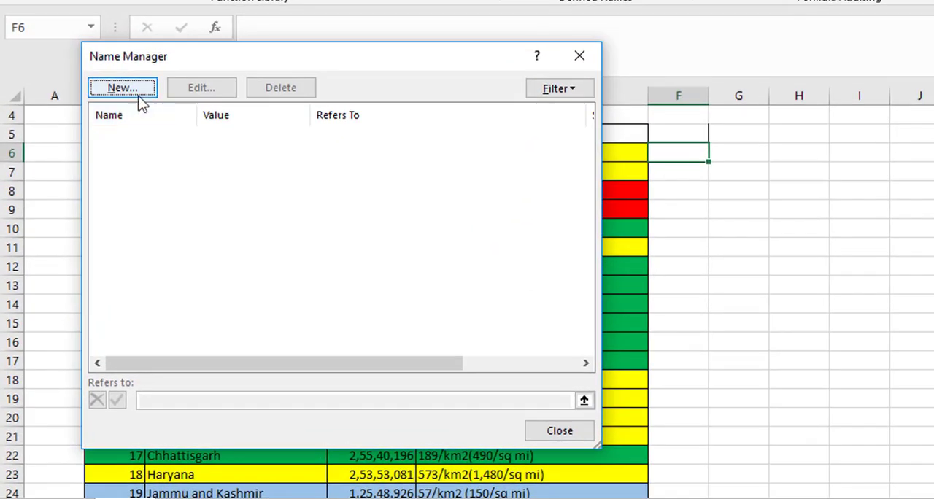
click(139, 96)
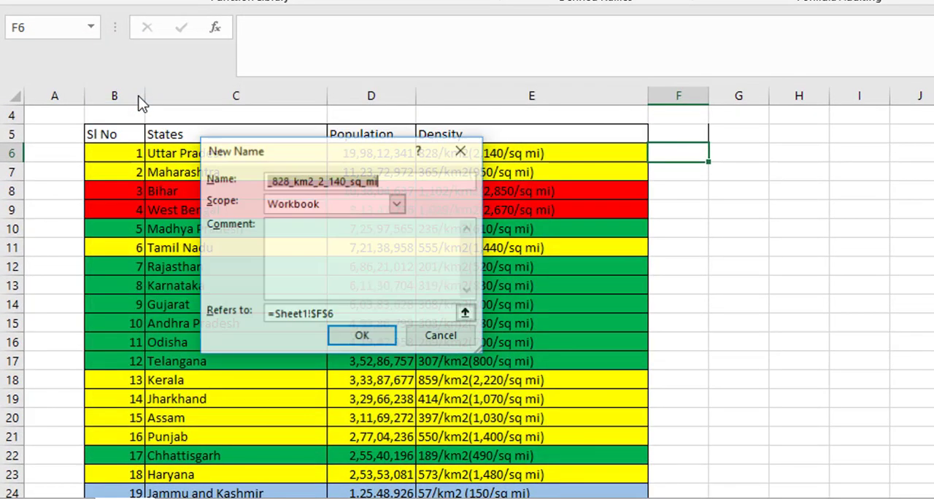
key(ctrl+a)
key(BackSpace)
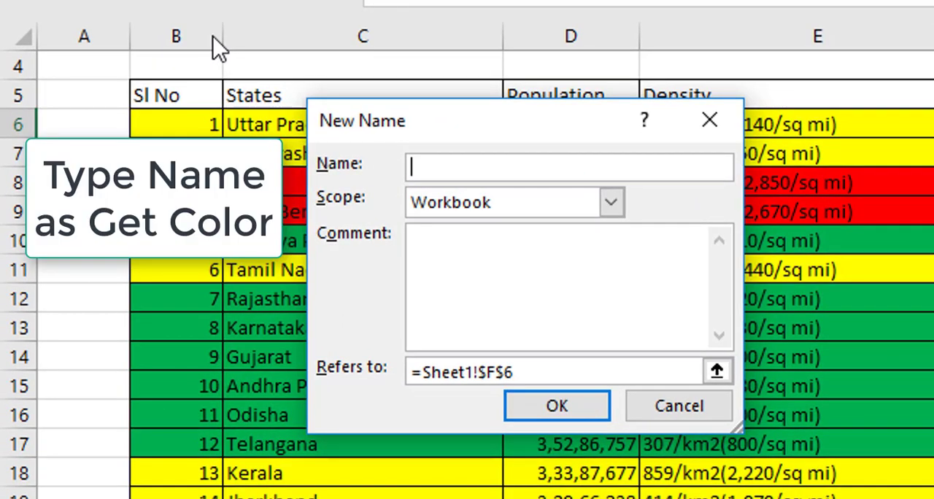
text(Getcolor)
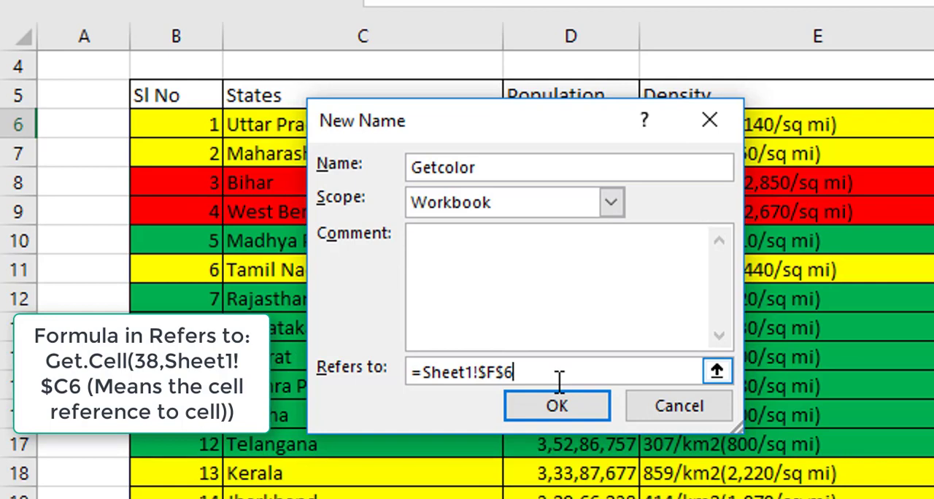
Step: Make the Getcolor name refer to =Get.Cell(38,Sheet1!$C6), save it and close the Name Manager
key(BackSpace)
key(BackSpace)
key(BackSpace)
key(BackSpace)
key(BackSpace)
key(BackSpace)
key(BackSpace)
key(BackSpace)
key(BackSpace)
key(BackSpace)
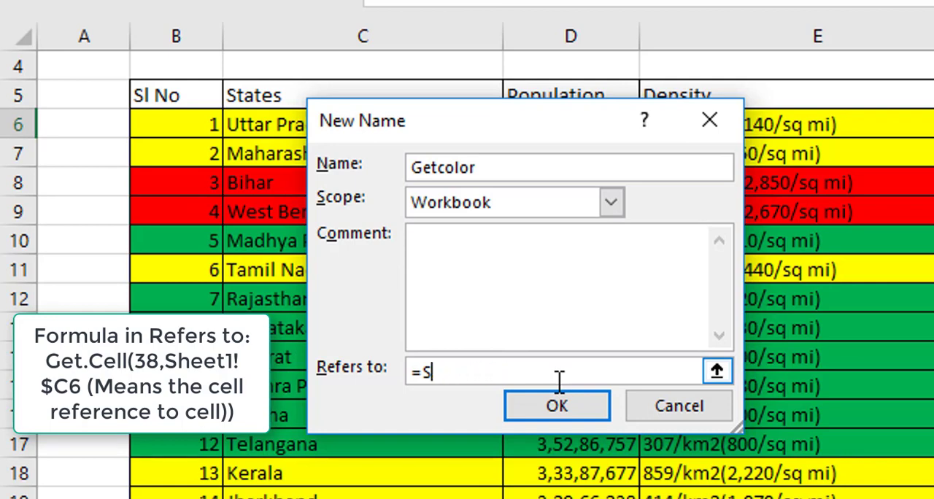
key(BackSpace)
text(Get.Cell)
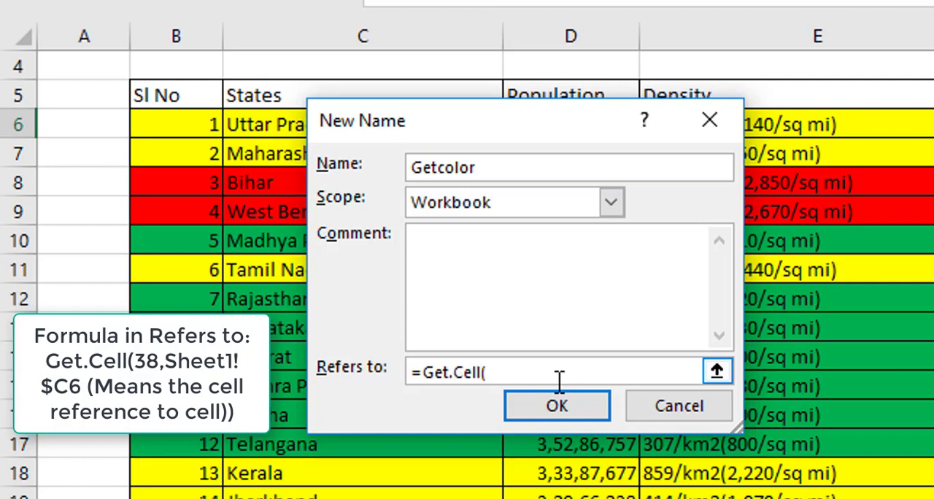
text((38,)
click(240, 124)
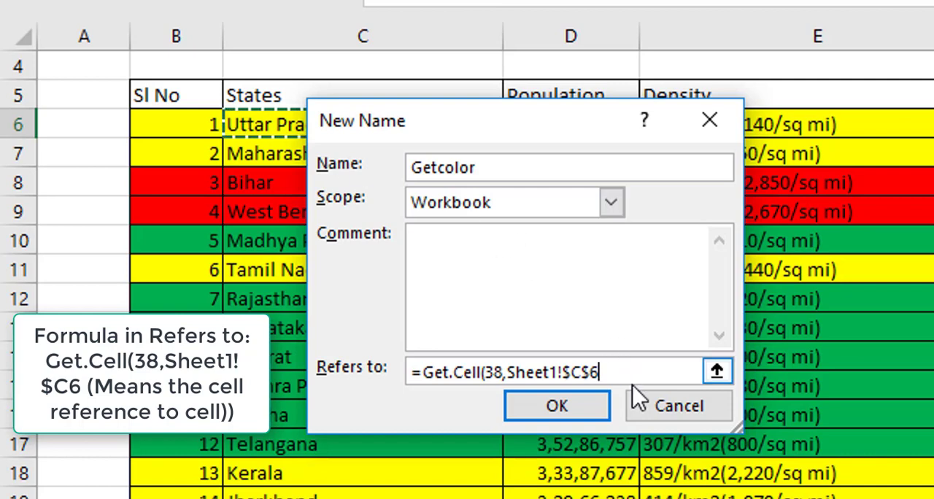
key(F4)
key(F4)
text())
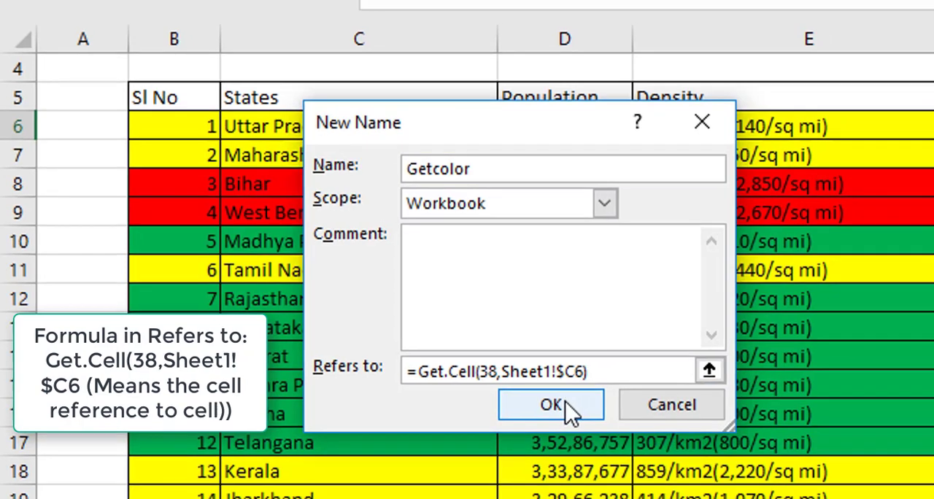
click(577, 413)
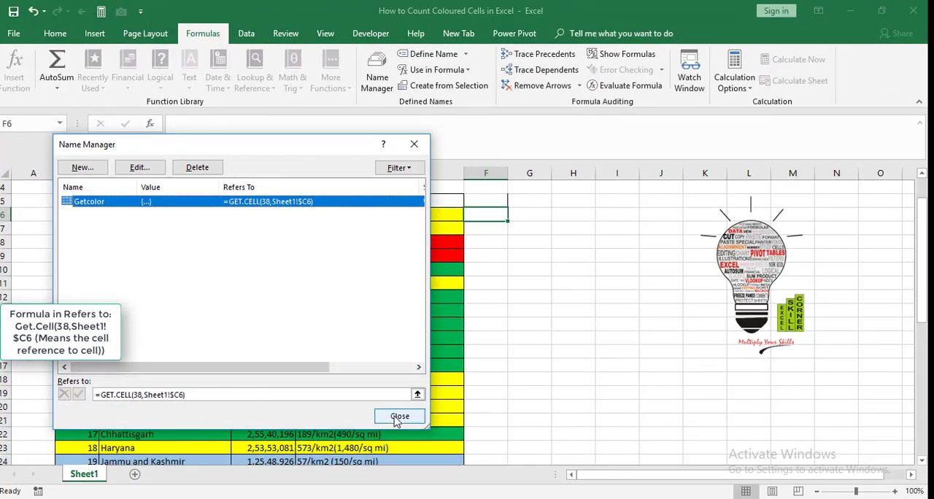
click(394, 418)
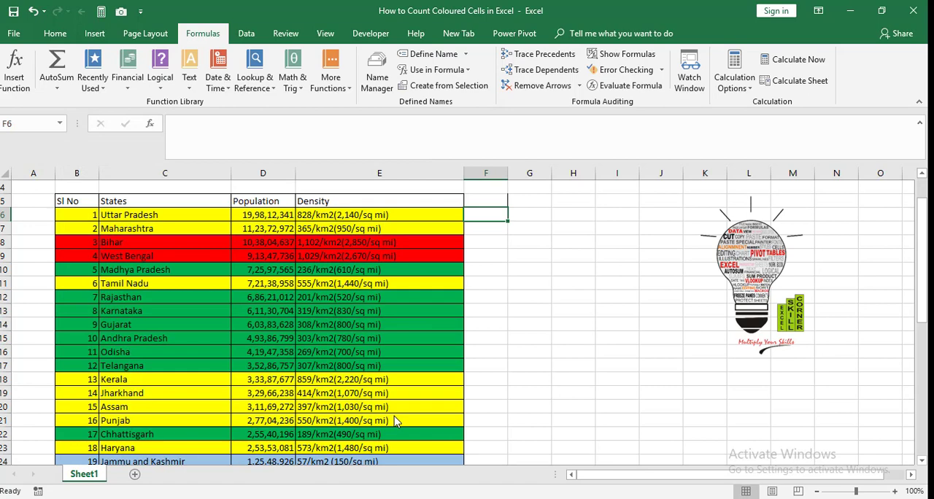
Step: Enter the formula =Getcolor in cell F6 beside Uttar Pradesh
text(=ge)
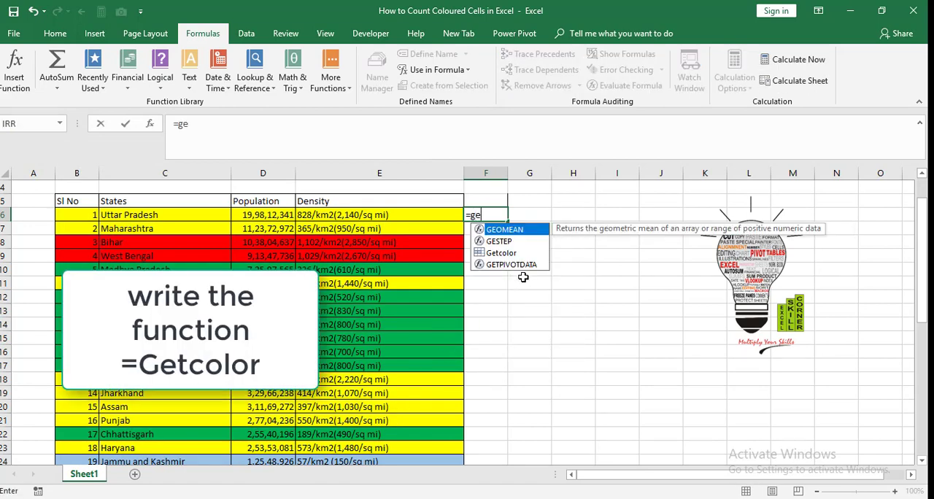
click(504, 254)
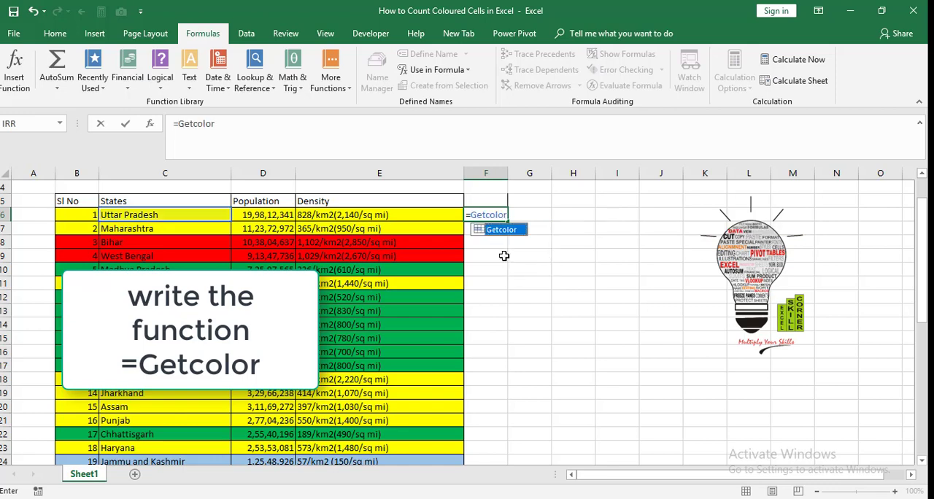
key(Return)
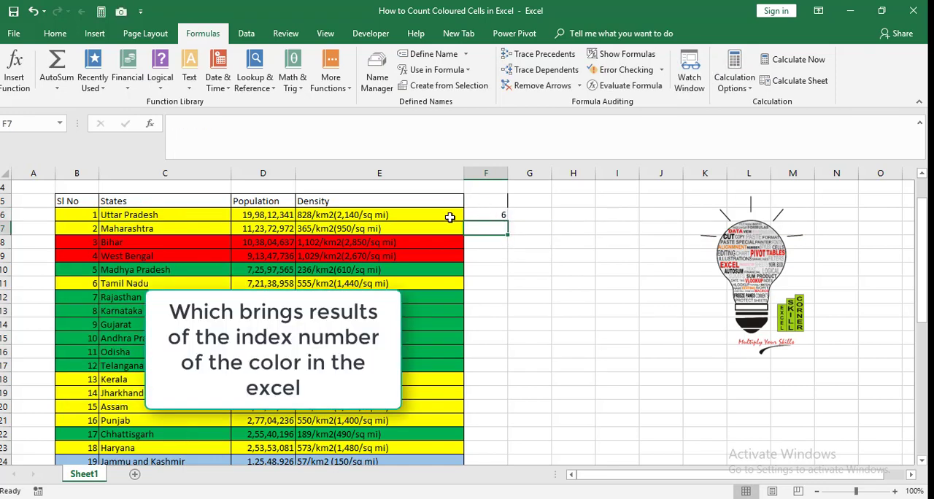
Step: Add the header Get Color in F5 and fill the F6 formula down to the last state row
click(496, 203)
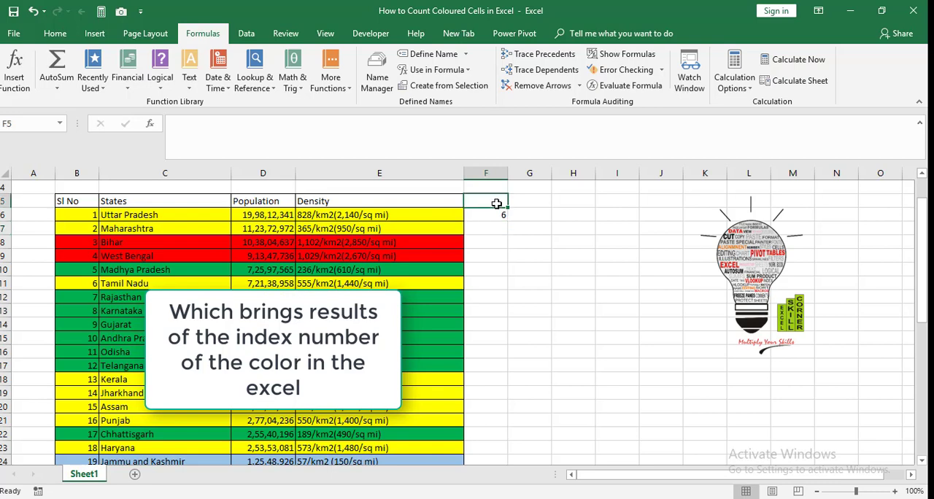
text(Get Color)
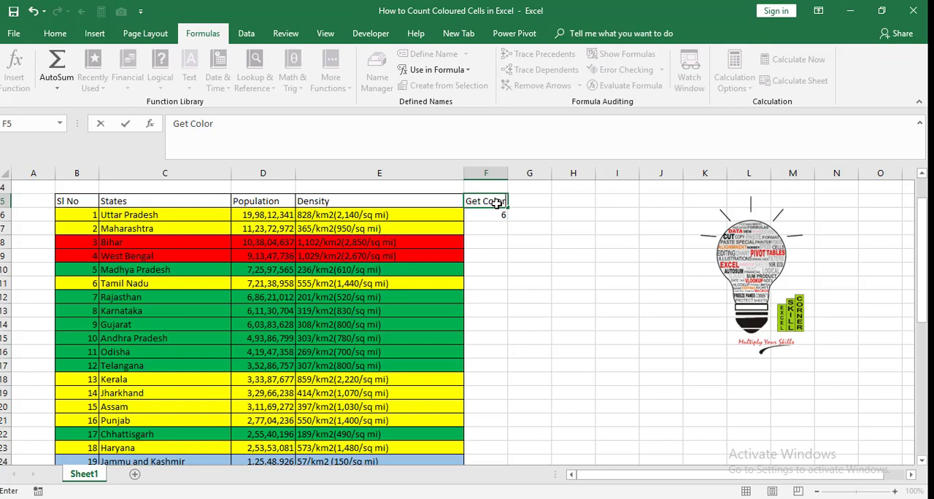
key(Return)
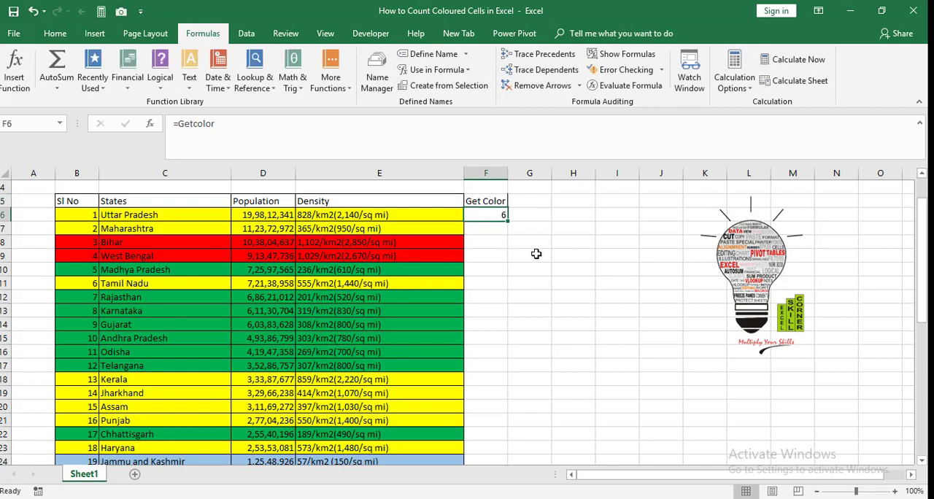
double_click(508, 221)
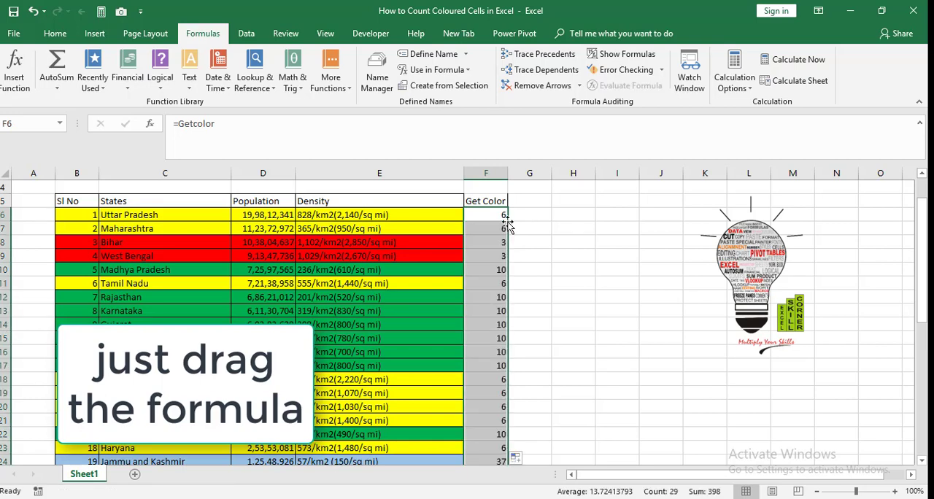
Step: Compare the index numbers in the Get Color column with the fill colours of the state rows
click(478, 242)
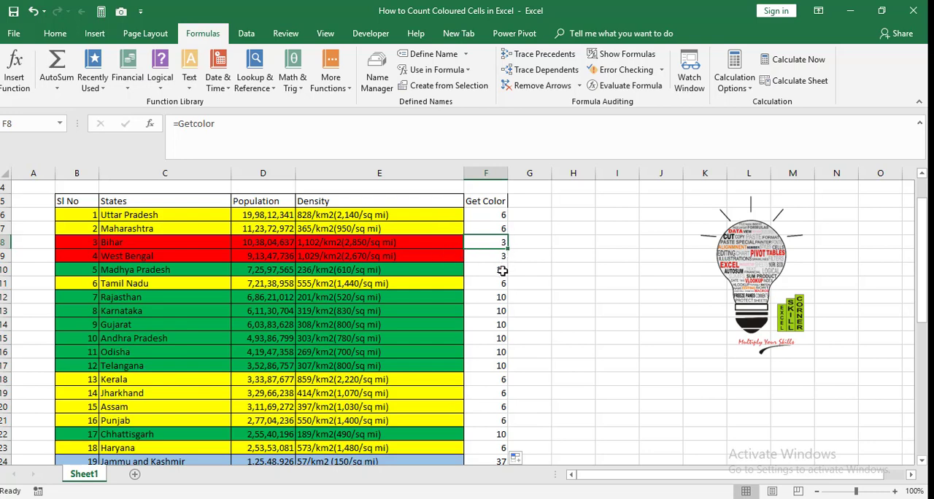
click(496, 328)
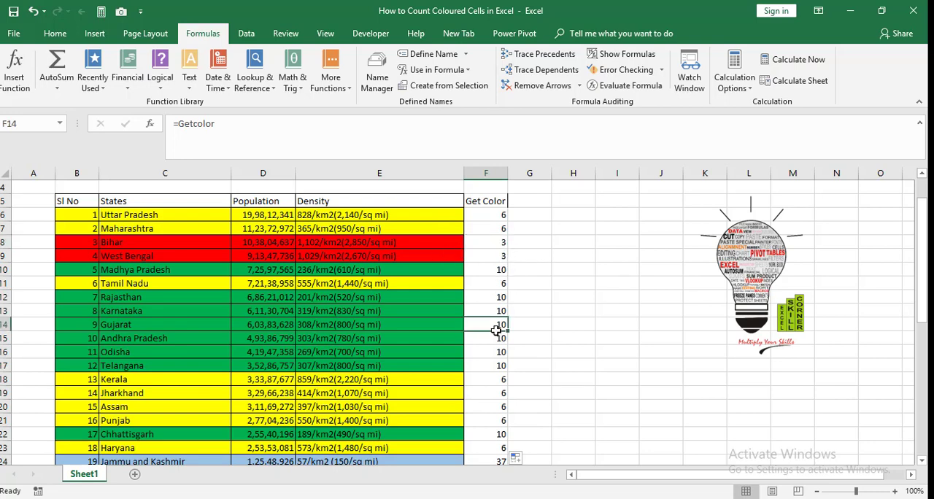
key(Down)
key(Down)
key(Down)
key(Down)
key(Down)
key(Down)
key(Down)
key(Down)
key(Down)
key(Down)
key(Down)
key(Down)
key(Down)
key(Down)
key(Down)
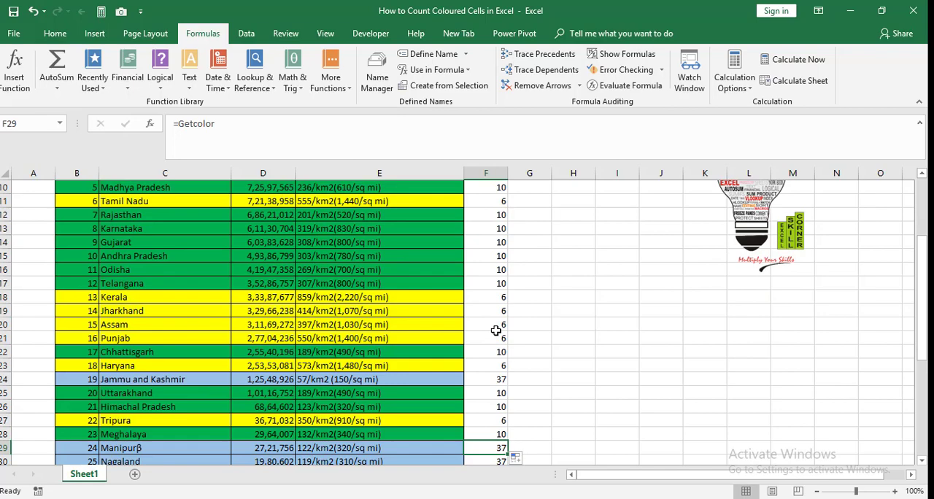
key(Down)
key(Down)
key(Down)
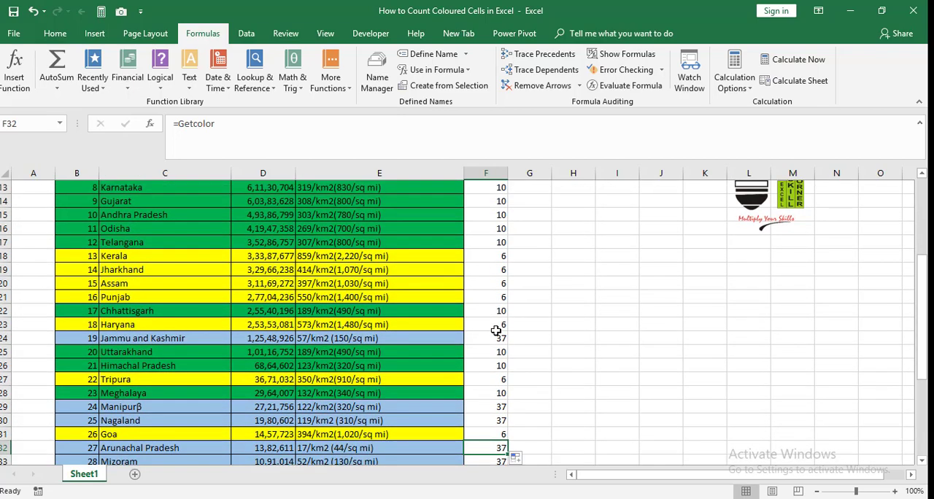
click(502, 298)
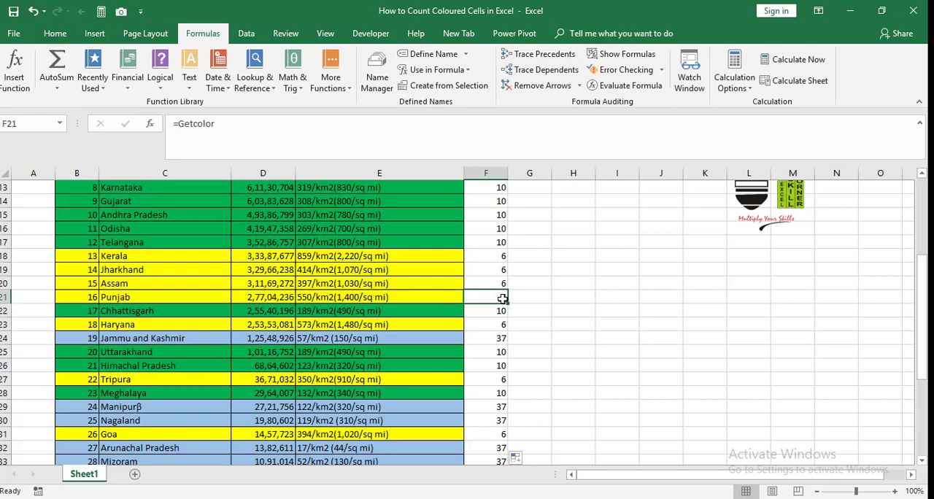
key(Down)
key(Down)
key(Down)
key(Down)
key(Down)
key(Down)
key(Down)
key(Down)
key(Down)
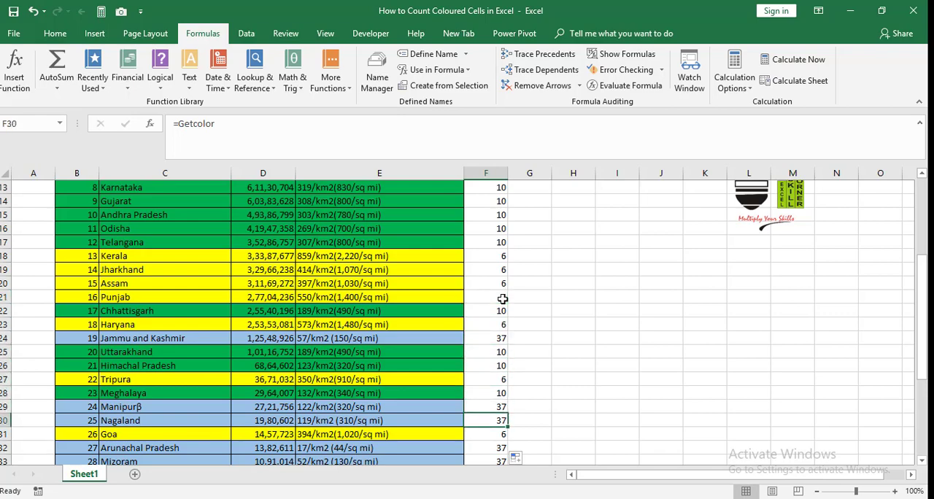
Step: Begin a COUNTIF formula in D41, under No of States beside the red cell
key(Down)
key(Down)
key(Down)
key(Down)
key(Down)
key(Down)
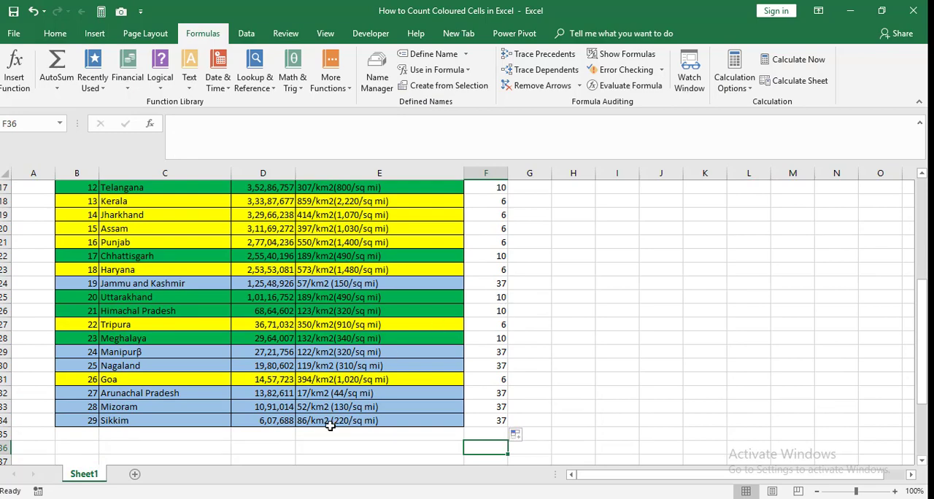
key(Down)
key(Down)
key(Down)
key(Down)
key(Down)
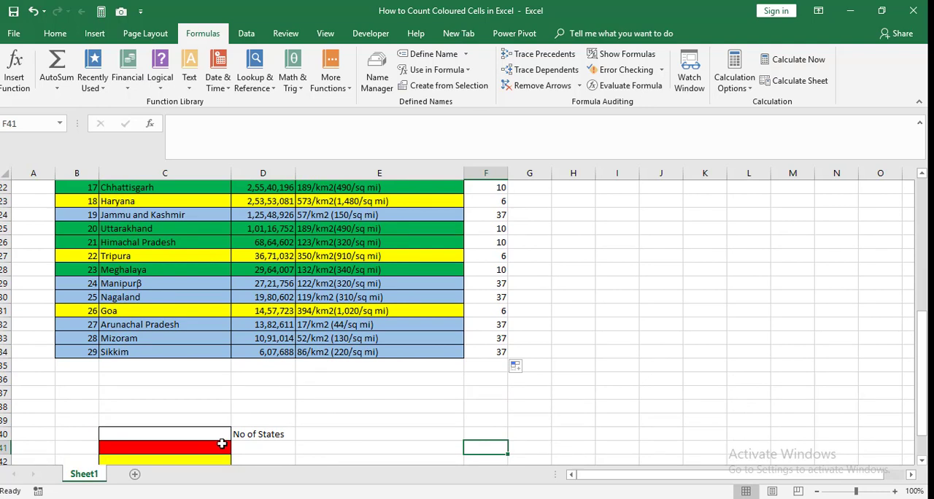
click(258, 438)
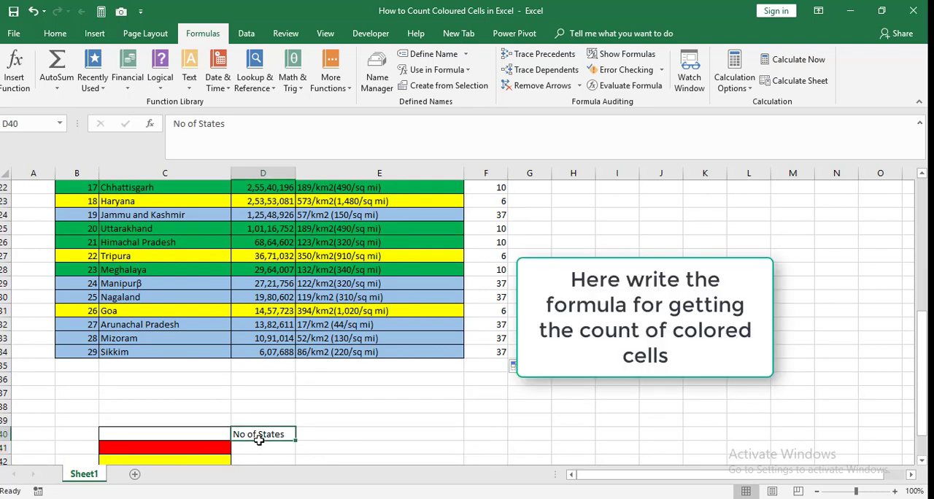
click(258, 449)
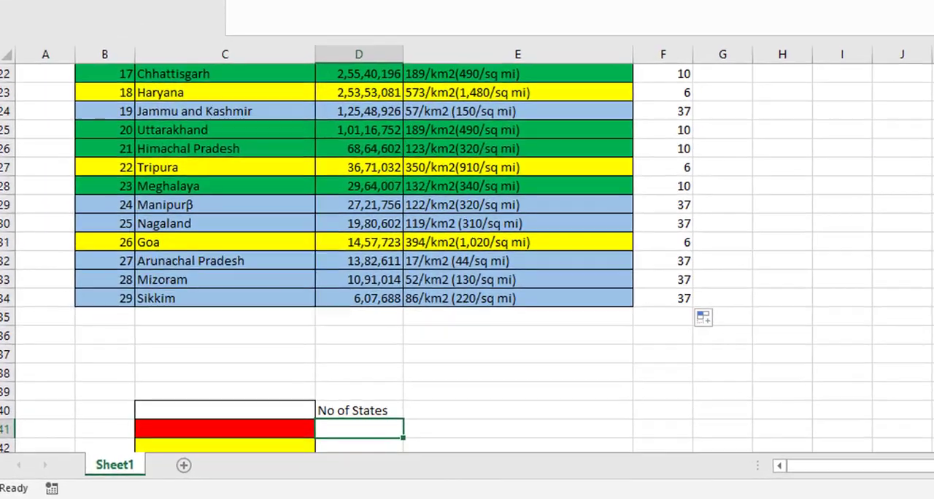
scroll(467, 321, up, 4)
scroll(467, 255, up, 2)
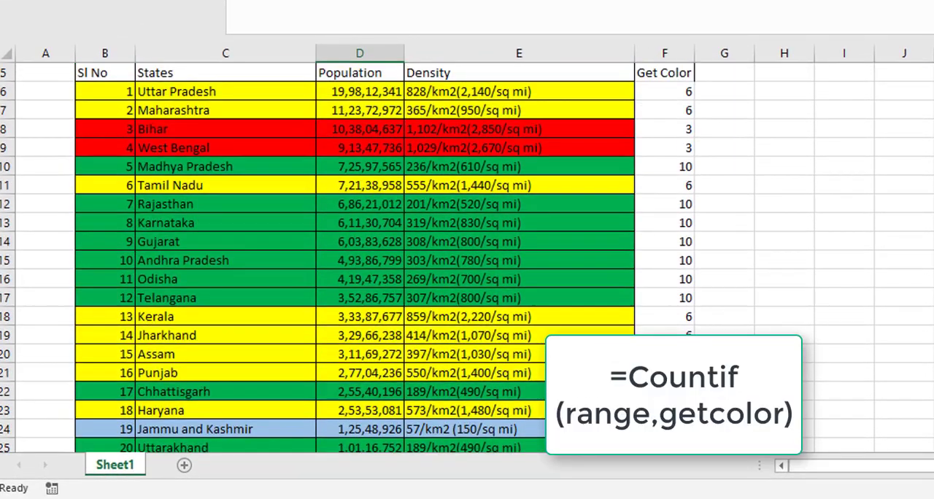
scroll(467, 255, down, 6)
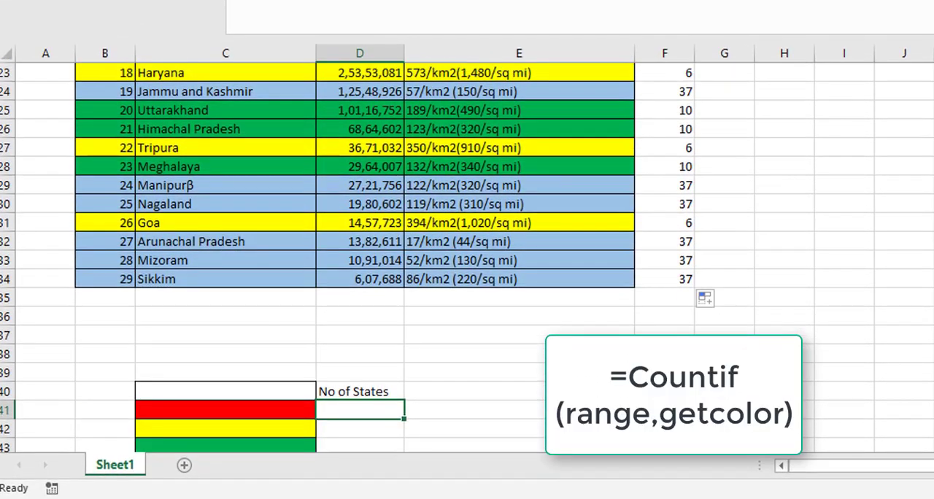
text(=v)
key(BackSpace)
text(c)
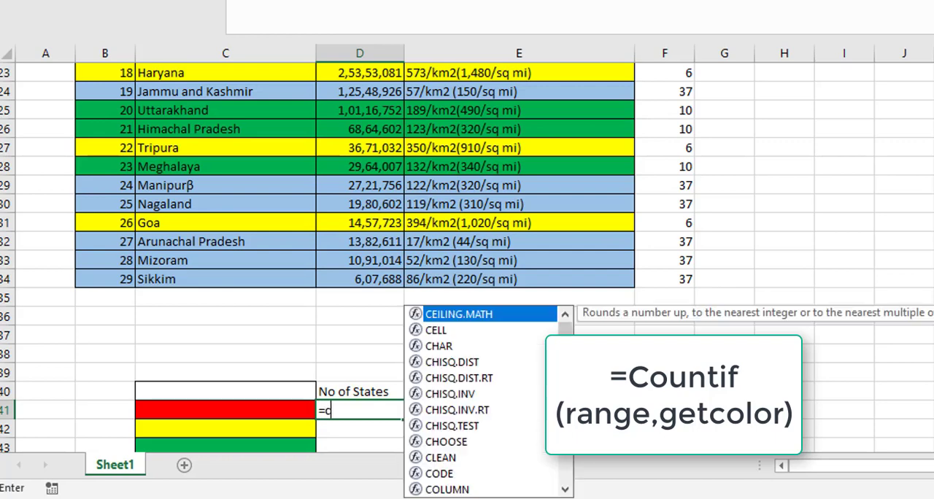
text(ount)
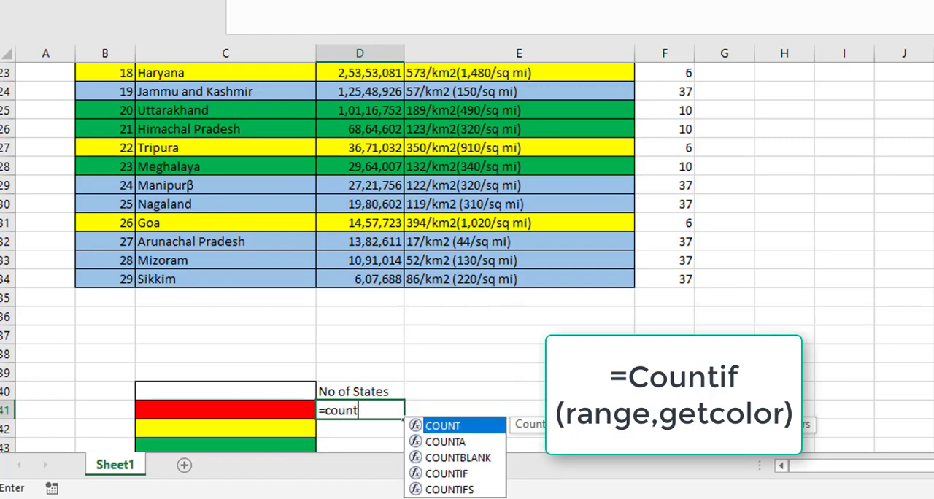
text(if)
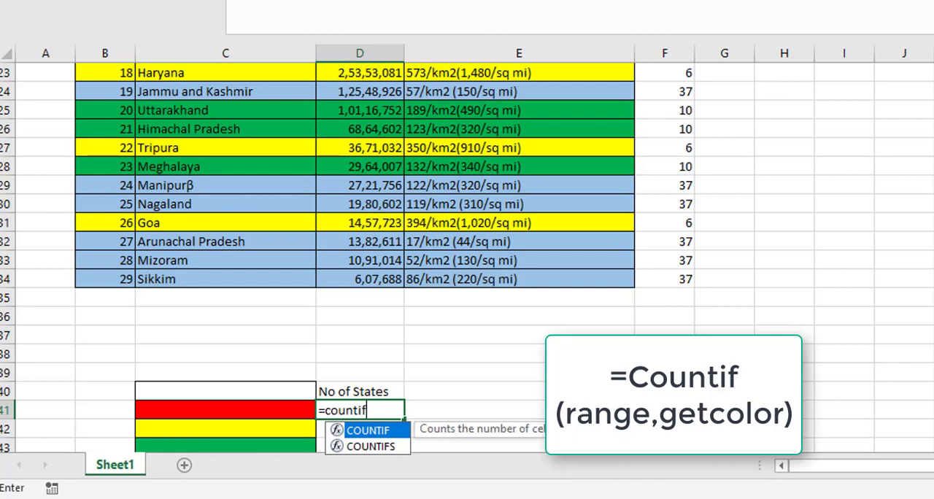
text(()
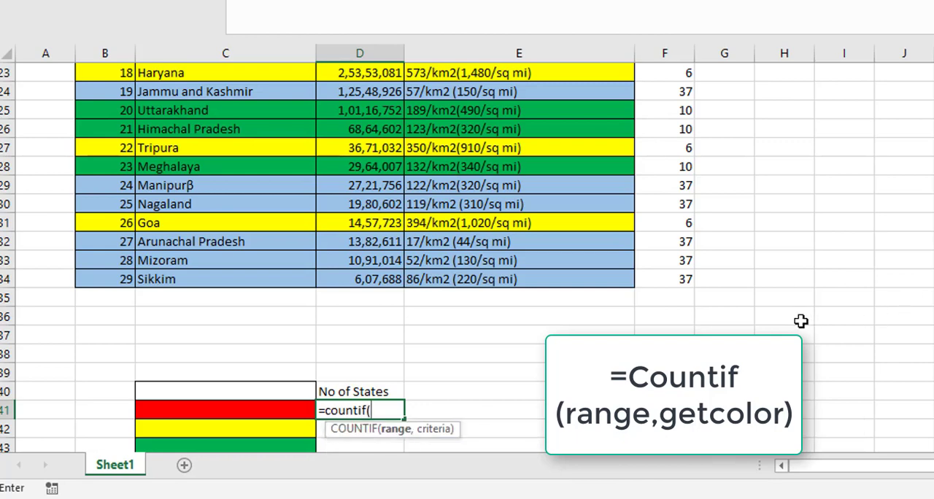
Step: Use the Get Color values as the COUNTIF range, locked as the absolute reference $F$6:$F$34
click(682, 283)
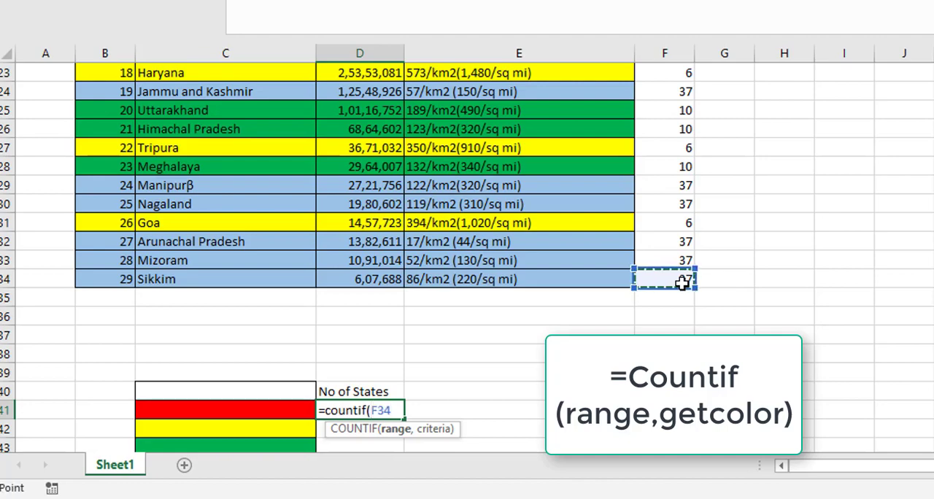
key(ctrl+shift+Up)
key(shift+Down)
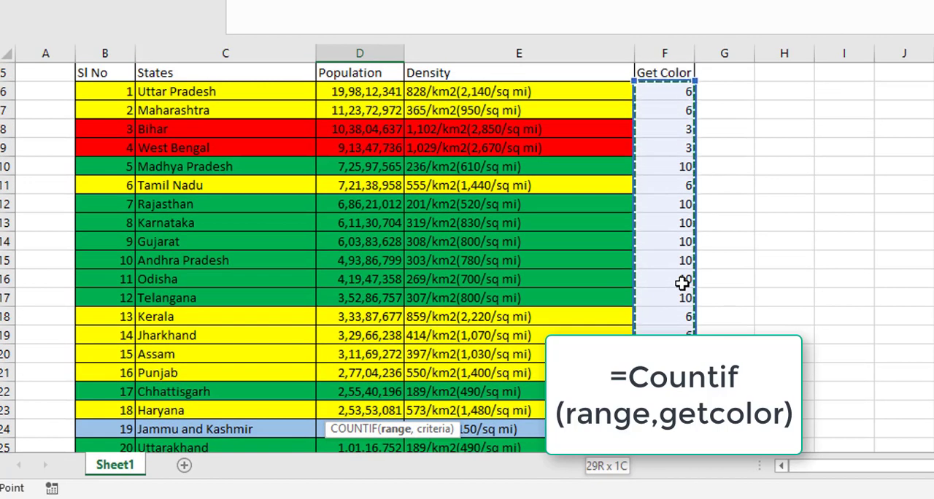
key(F4)
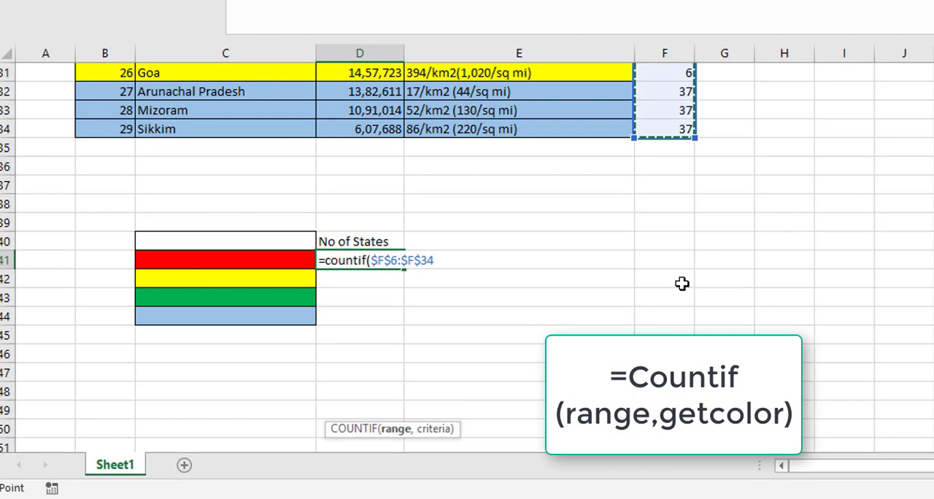
text(,)
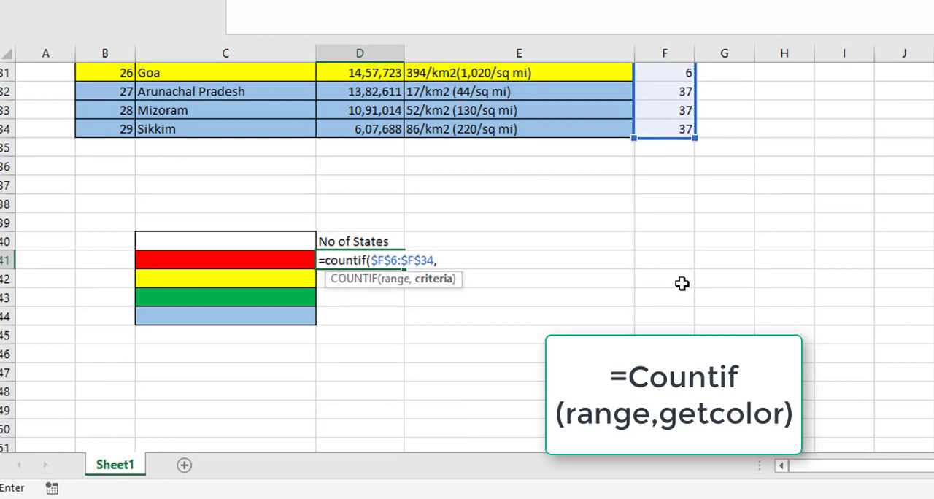
text(ge)
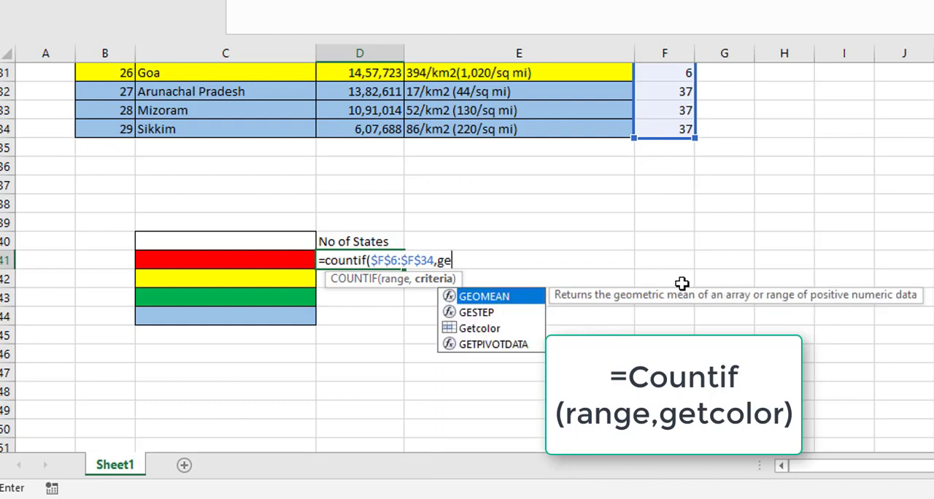
Step: Give Getcolor as the COUNTIF criteria and complete the formula in D41
click(489, 332)
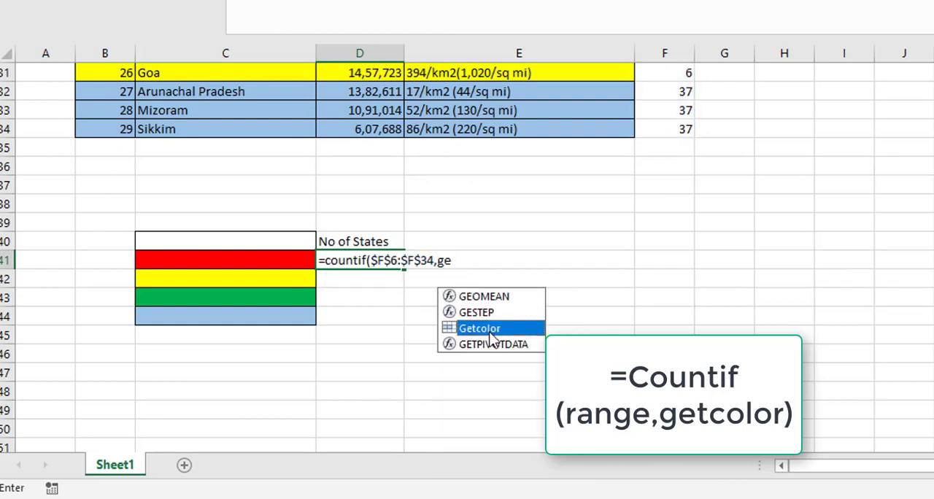
double_click(489, 331)
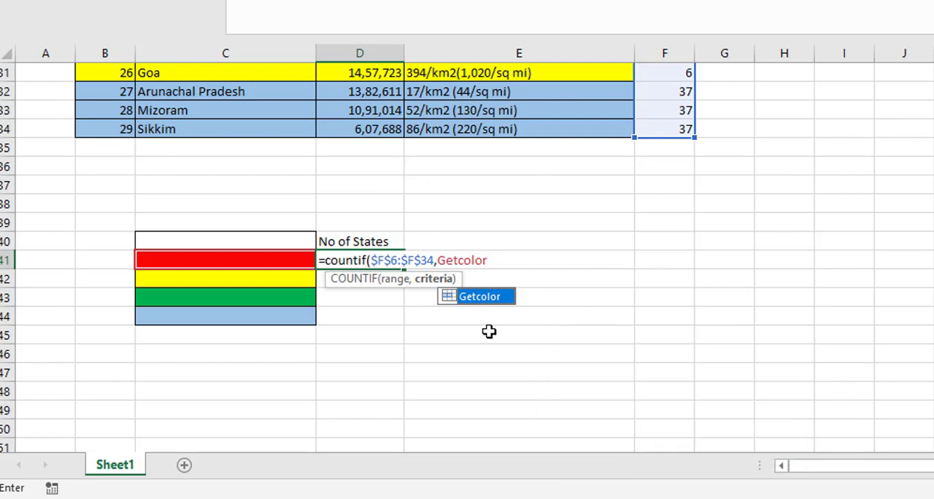
text())
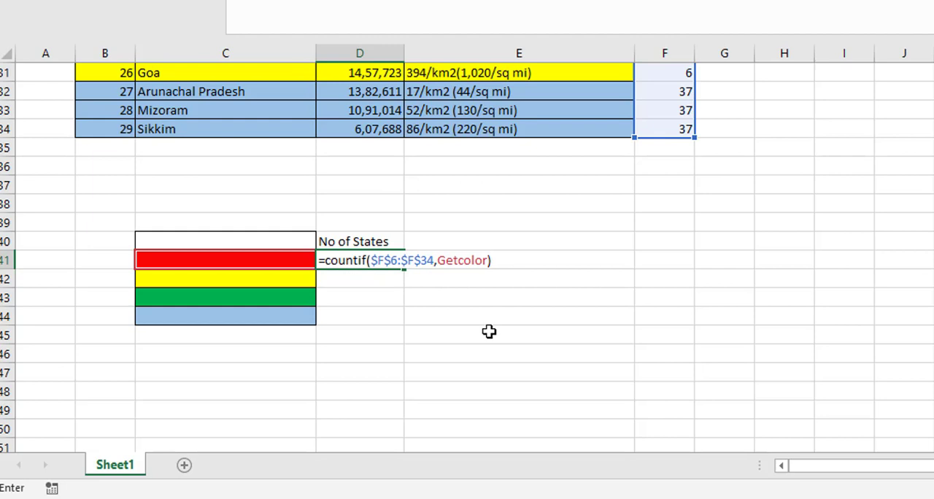
key(Return)
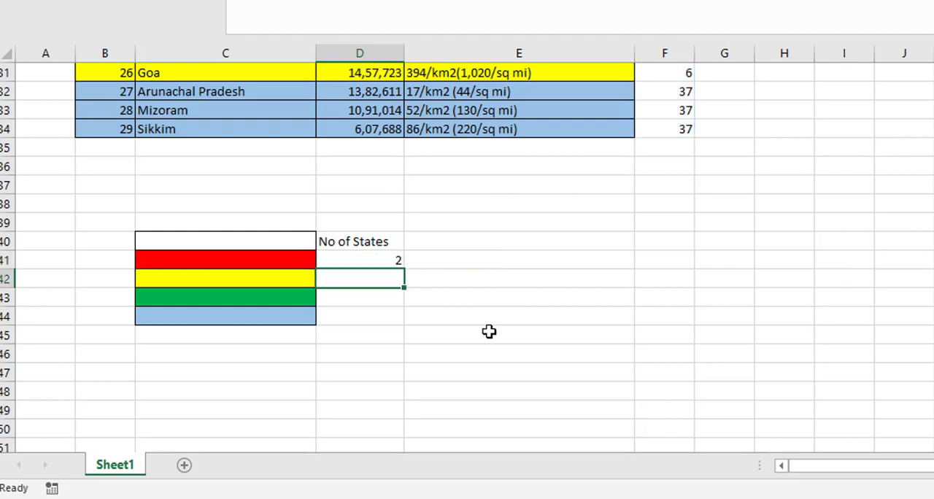
Step: Fill the D41 count formula down to D44 for the yellow, green and blue cells
click(387, 261)
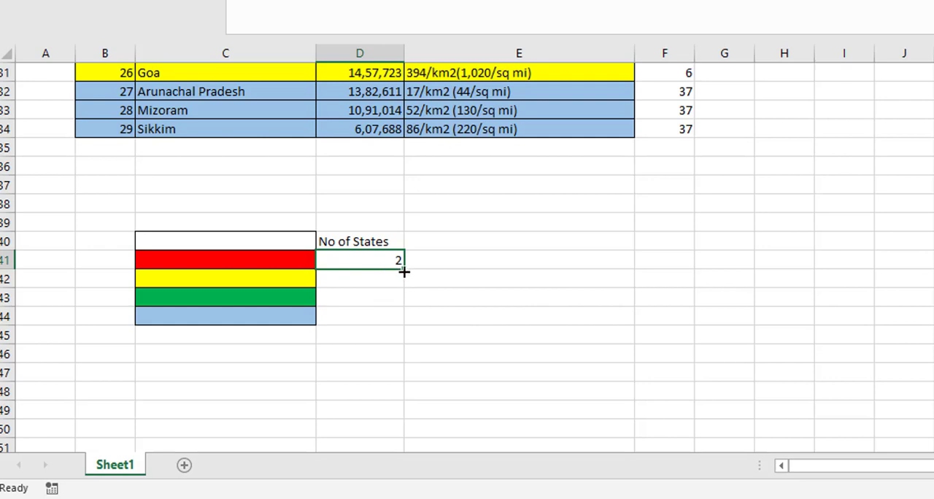
drag(404, 321, 402, 332)
click(456, 285)
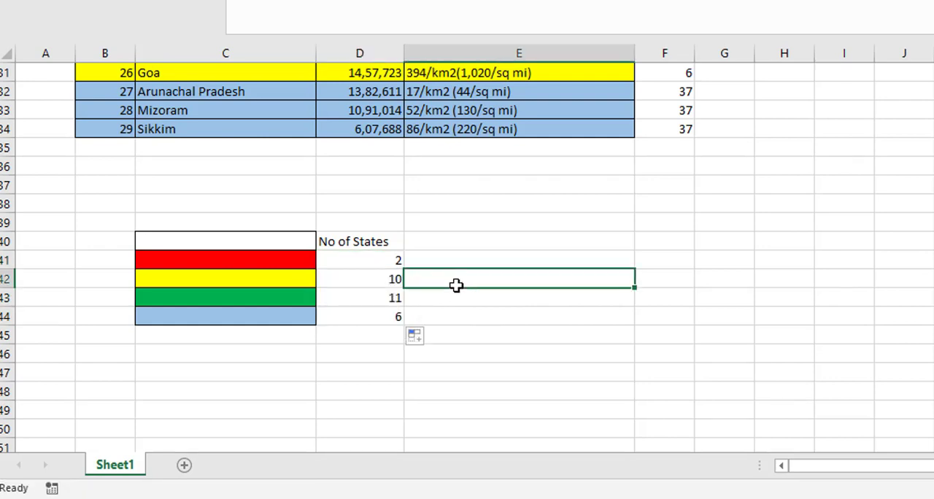
Step: Compare the No of States counts with the coloured rows of the states table
key(Up)
key(Up)
key(Up)
key(Up)
key(Up)
key(Up)
key(Up)
key(Up)
key(Up)
key(Up)
key(Up)
key(Up)
key(Up)
key(Up)
key(Up)
key(Up)
key(Up)
key(Up)
key(Up)
key(Up)
key(Up)
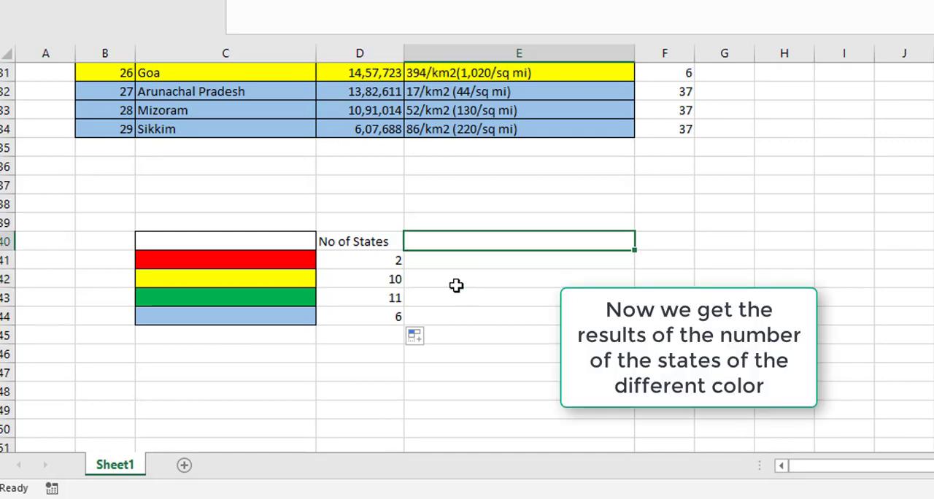
key(Up)
key(Up)
key(Up)
key(Up)
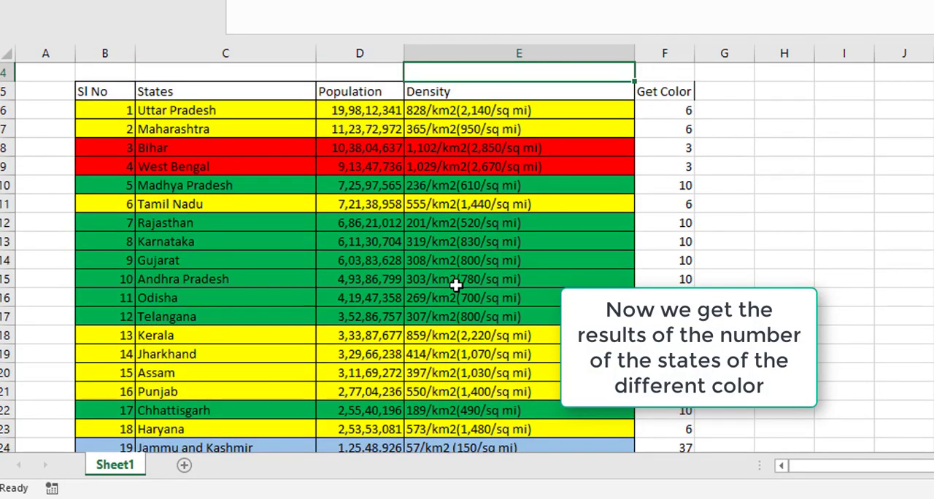
key(Down)
key(Down)
key(Down)
key(Down)
key(Down)
key(Down)
key(Down)
key(Down)
key(Down)
key(Down)
key(Down)
key(Down)
key(Down)
key(Down)
key(Down)
key(Down)
key(Down)
key(Down)
key(Down)
key(Down)
key(Down)
key(Down)
key(Down)
key(Down)
key(Down)
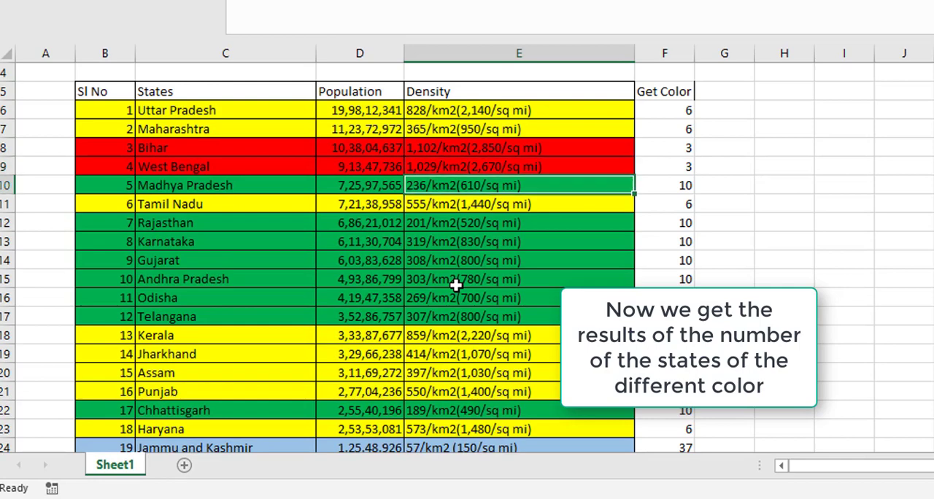
key(Down)
key(Down)
key(Down)
key(Down)
key(Down)
key(Down)
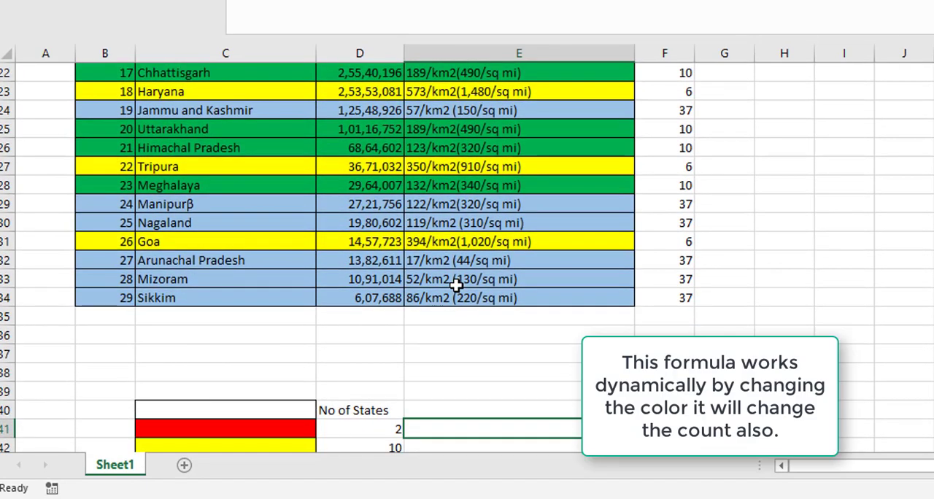
Step: Change the fill colour of the Sikkim row, B34:E34, to red
key(Up)
key(Up)
key(Up)
key(Up)
key(Up)
key(Up)
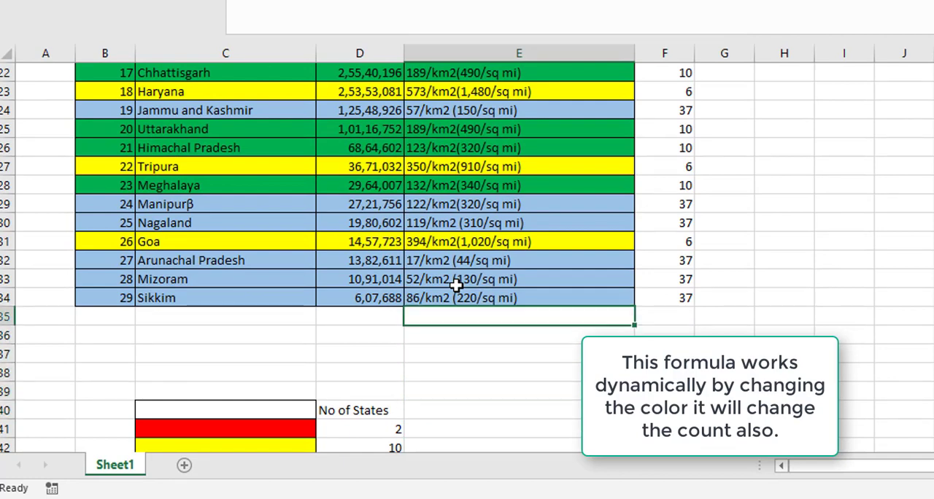
key(Up)
key(Left)
key(Left)
key(Left)
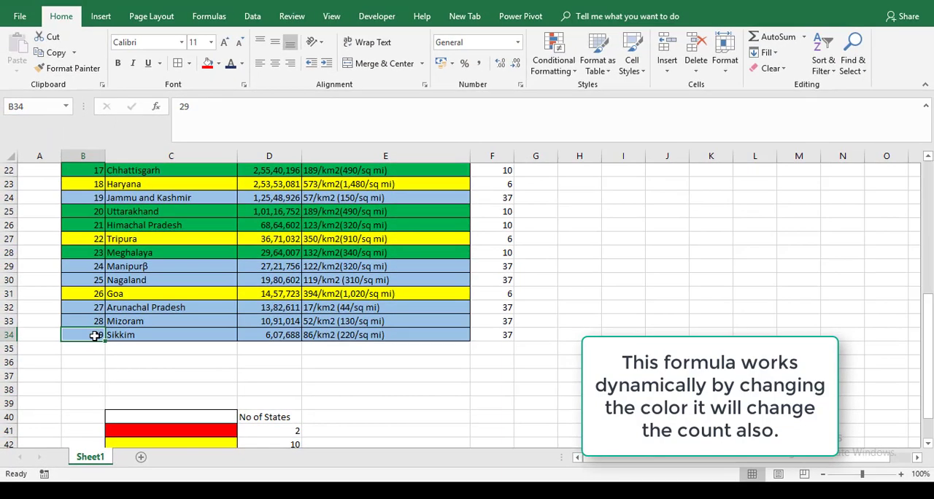
drag(94, 335, 371, 332)
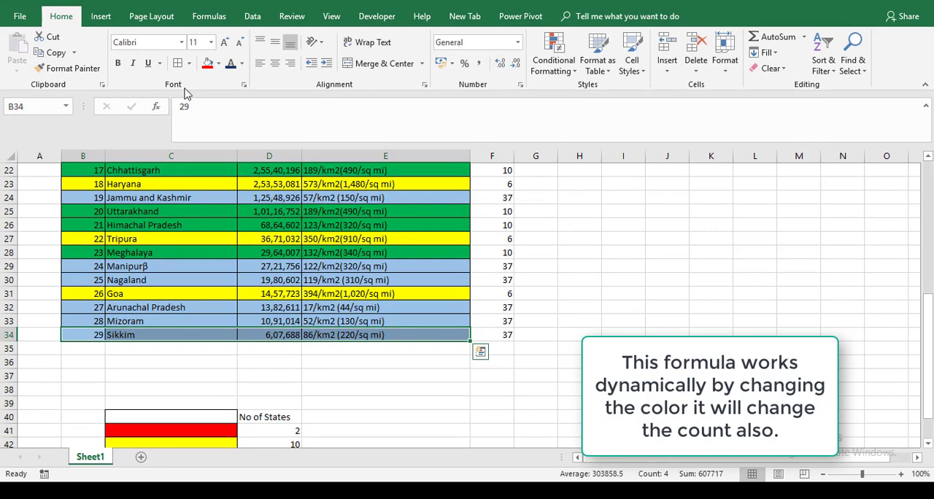
click(208, 64)
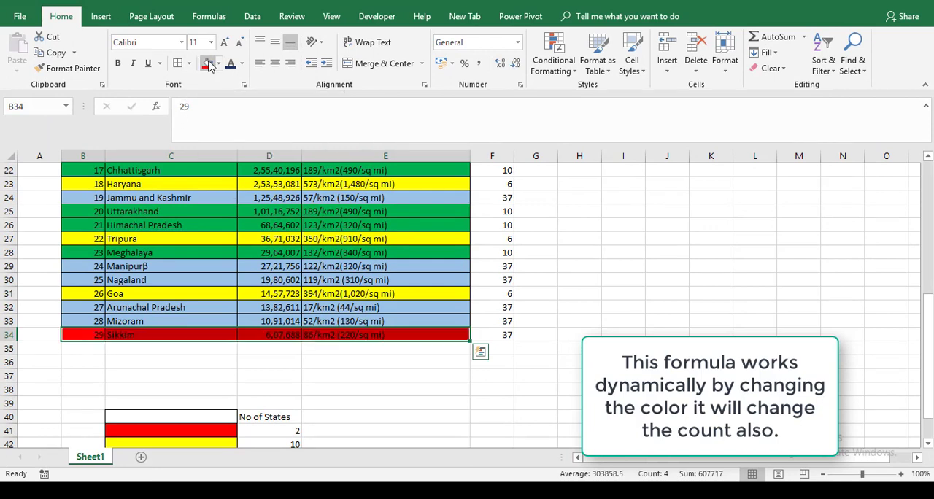
key(Tab)
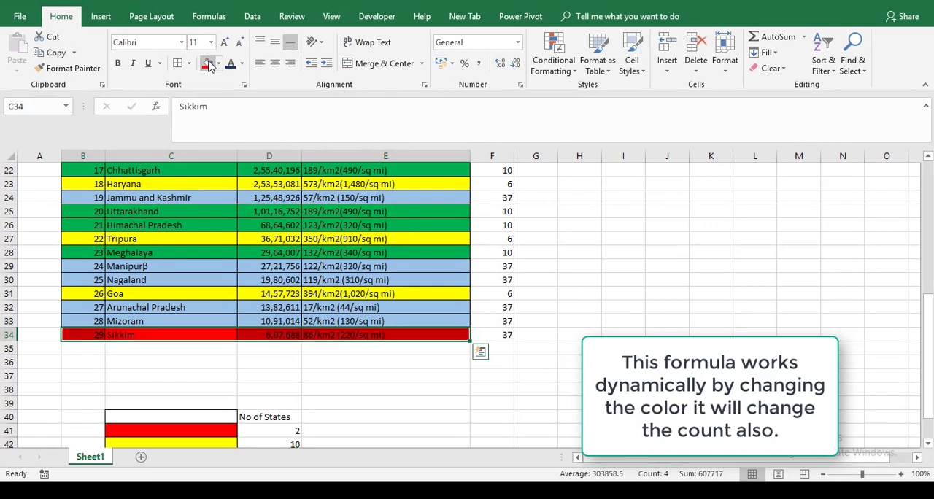
click(377, 380)
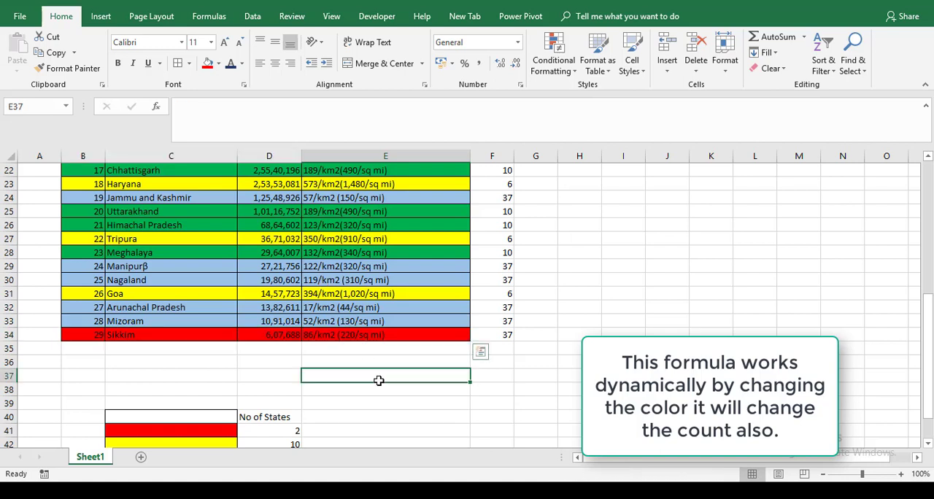
Step: Refill the =Getcolor formula from F33 into F34 to refresh Sikkim's colour index
click(499, 319)
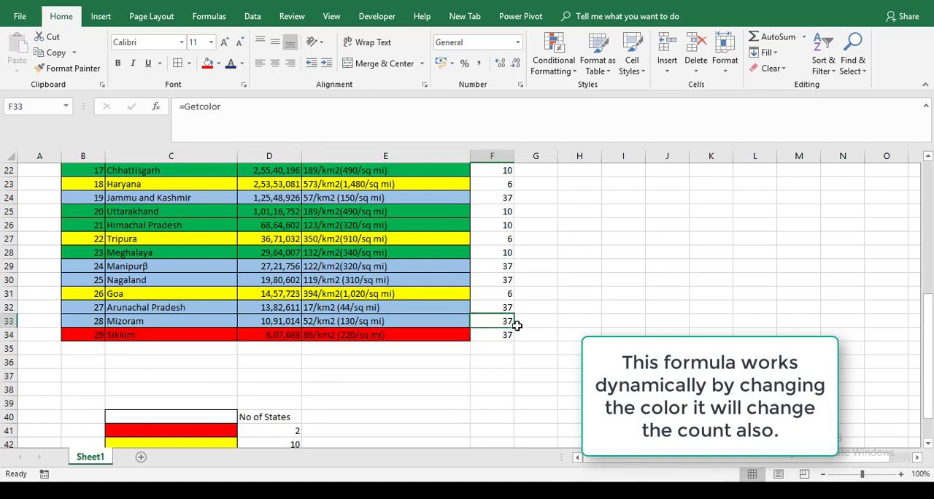
drag(515, 327, 515, 328)
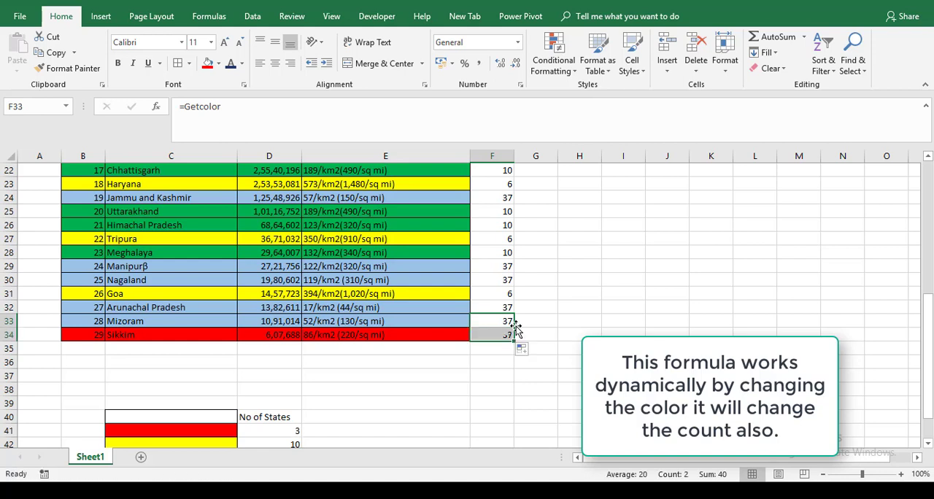
Step: Check the updated No of States counts for each colour and review the table back up to its title
click(295, 436)
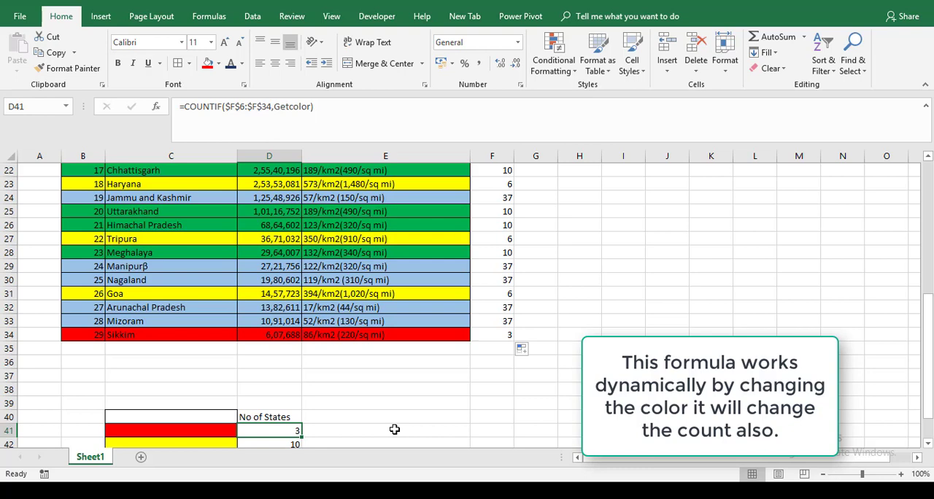
key(Down)
key(Down)
key(Down)
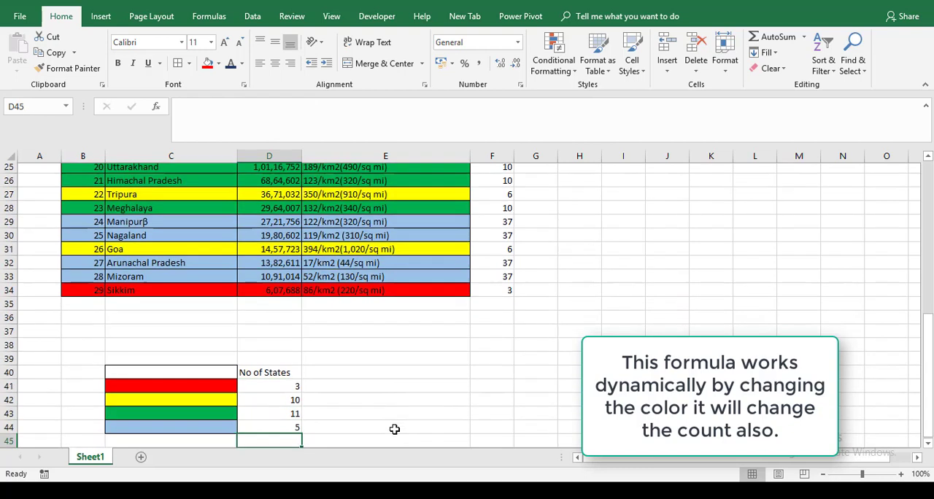
key(Up)
key(Up)
key(Up)
key(Up)
key(Up)
key(Up)
key(Up)
key(Up)
key(Up)
key(Up)
key(Up)
key(Up)
key(Up)
key(Up)
key(Up)
key(Up)
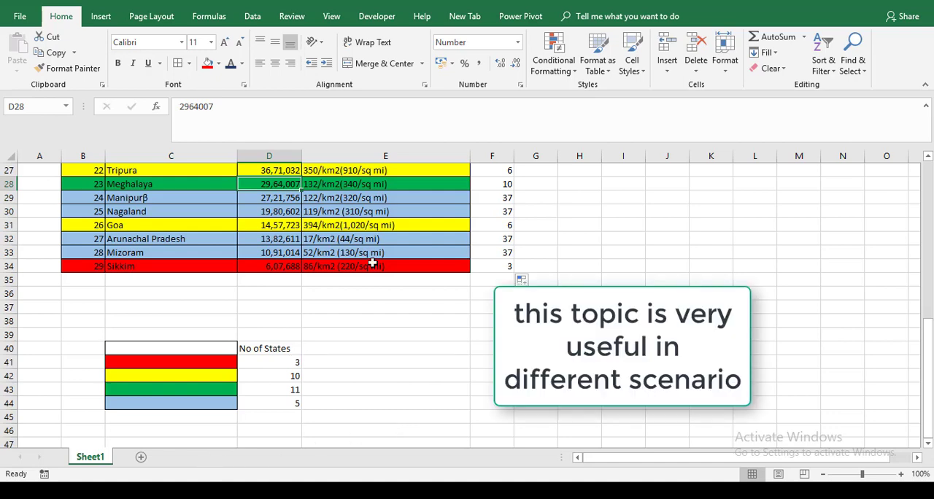
key(Up)
key(Up)
key(Up)
key(Up)
key(Up)
key(Up)
key(Up)
key(Up)
key(Up)
key(Up)
key(Up)
key(Up)
key(Up)
key(Up)
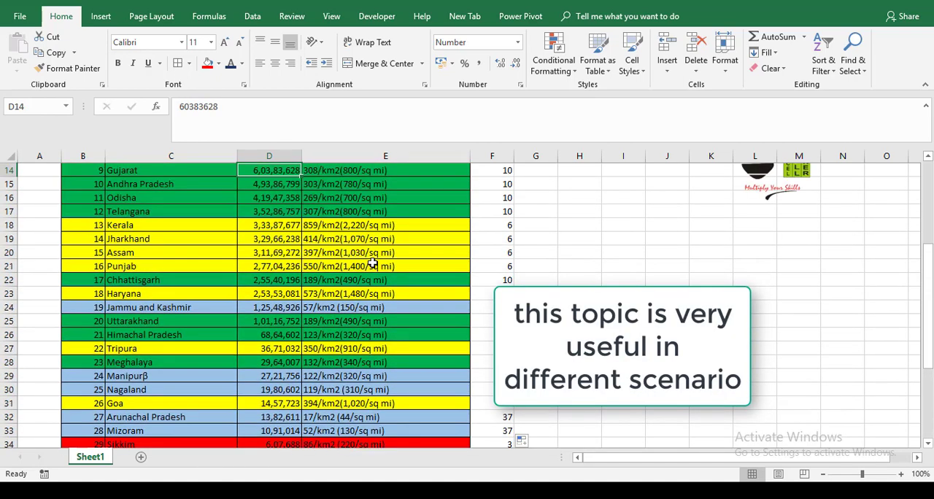
key(Up)
key(Up)
key(Up)
key(Up)
key(Up)
key(Up)
key(Up)
key(Up)
key(Up)
key(Up)
key(Up)
key(Up)
key(Up)
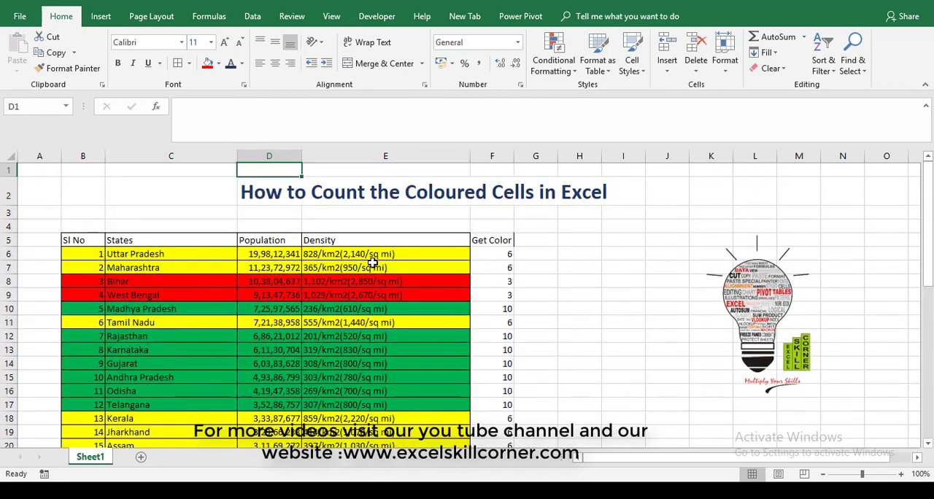